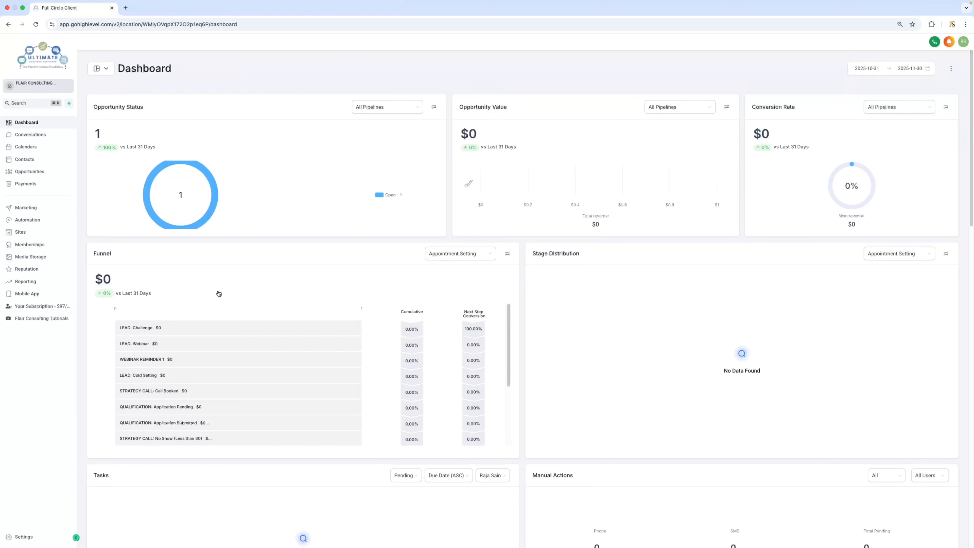
- Preview the Contact page of the Business Grow Website and examine its contact form fields
{"action": "mouse_move", "coordinate": [217, 321]}
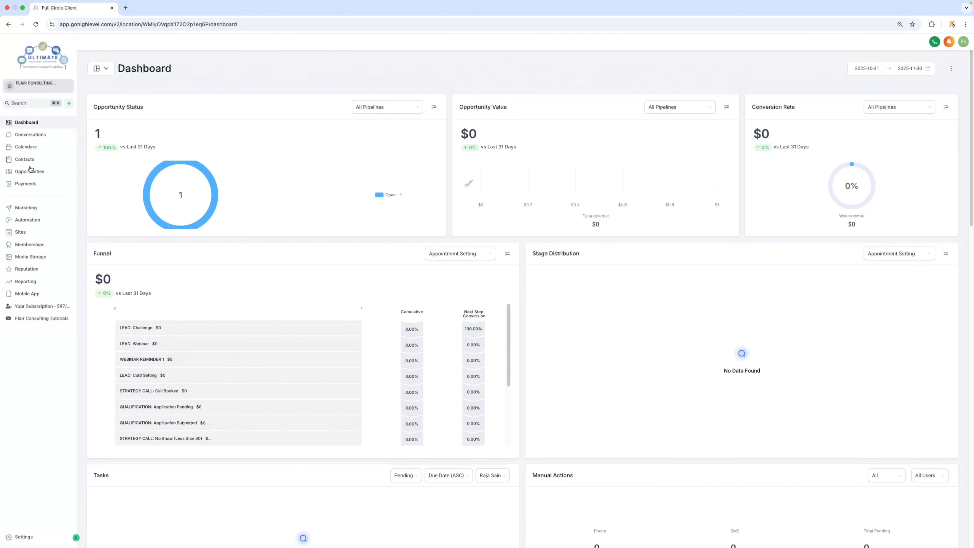
{"action": "left_click", "coordinate": [22, 235]}
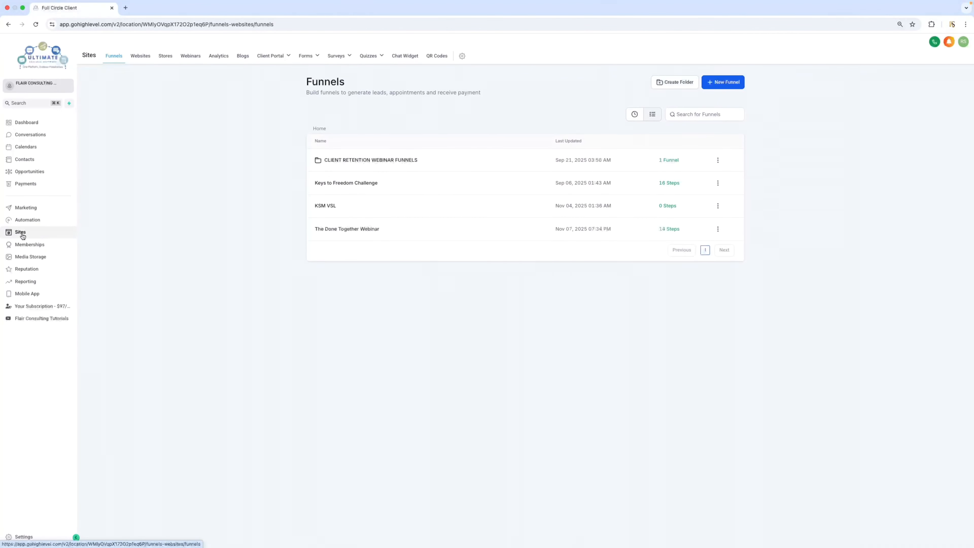
{"action": "left_click", "coordinate": [140, 60]}
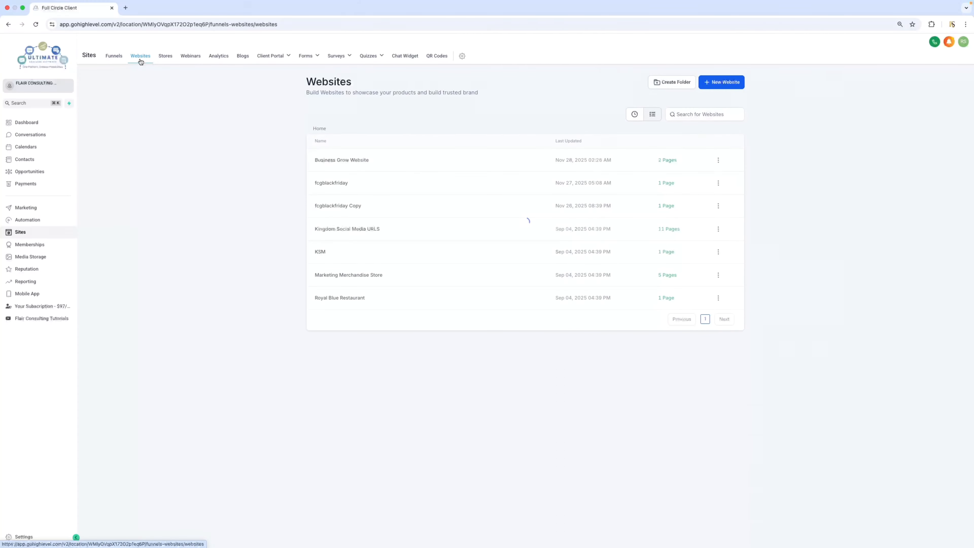
{"action": "left_click", "coordinate": [338, 160]}
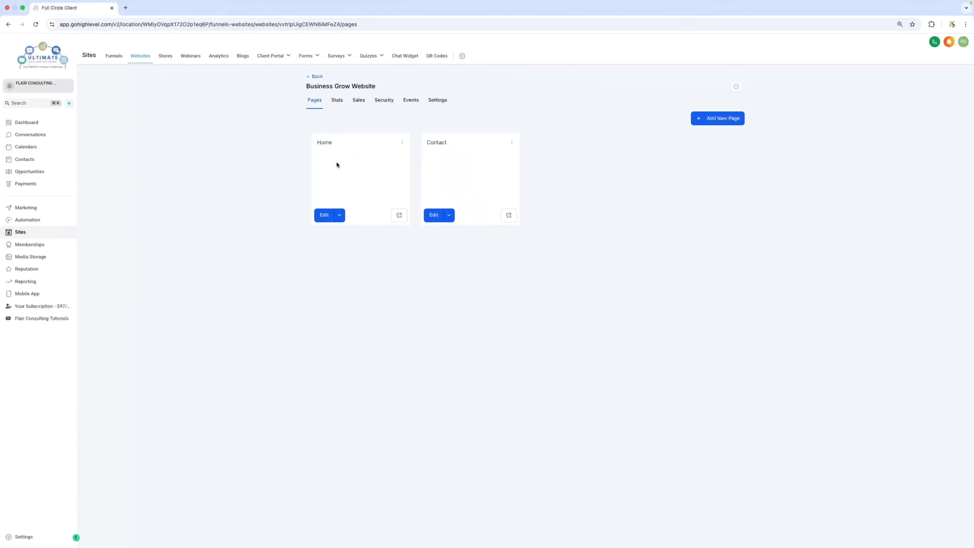
{"action": "left_click", "coordinate": [508, 216]}
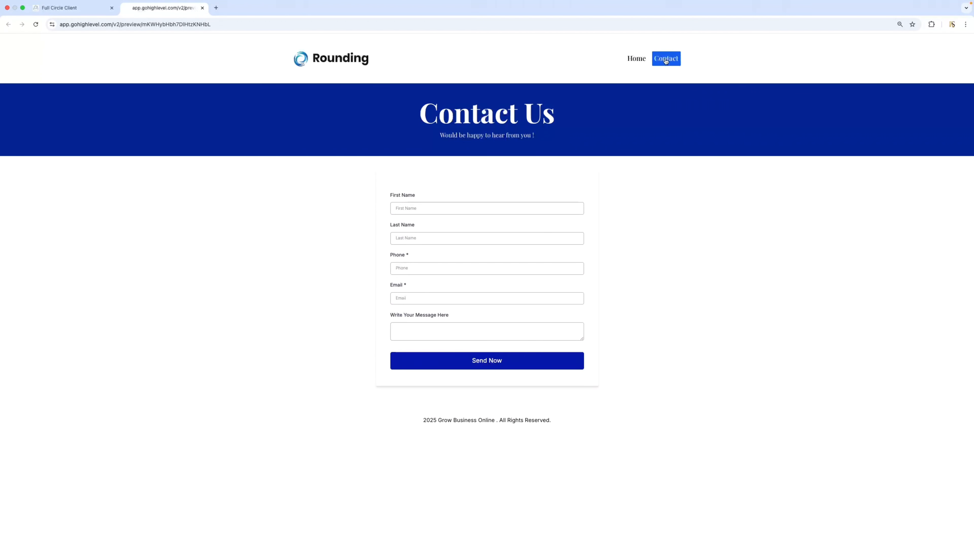
{"action": "left_click", "coordinate": [435, 214]}
{"action": "left_click", "coordinate": [423, 242]}
{"action": "left_click", "coordinate": [418, 269]}
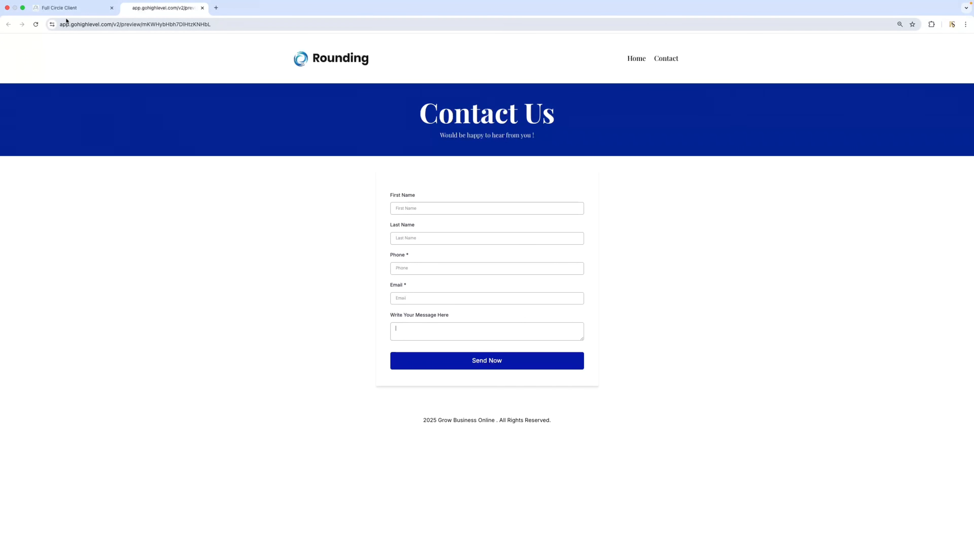
- Return from the page preview and create a new form from scratch in the form builder
{"action": "left_click", "coordinate": [71, 8]}
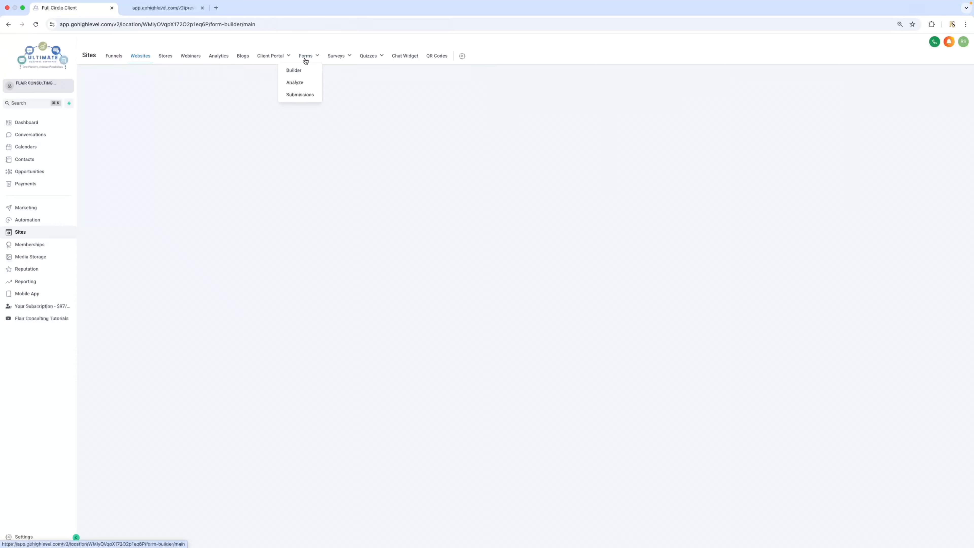
{"action": "left_click", "coordinate": [293, 70]}
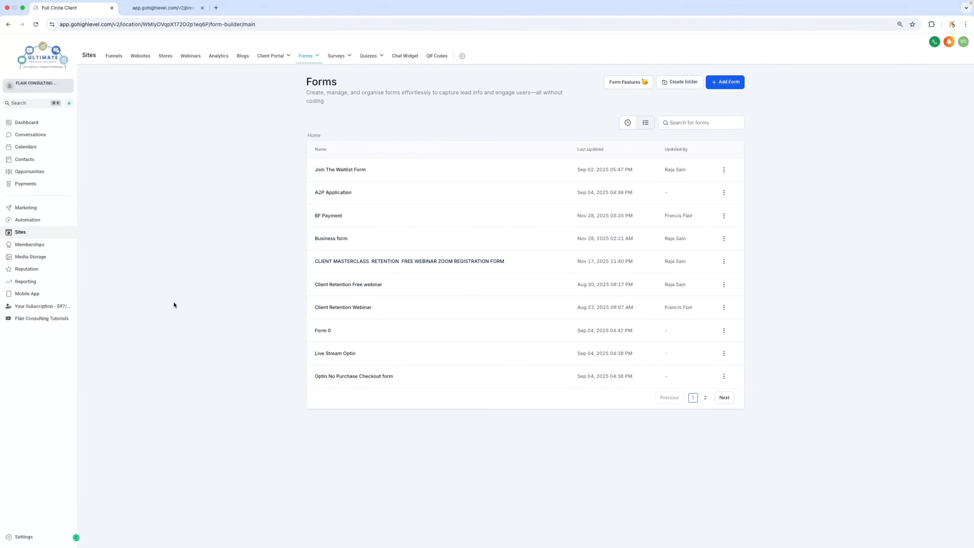
{"action": "left_click", "coordinate": [581, 360]}
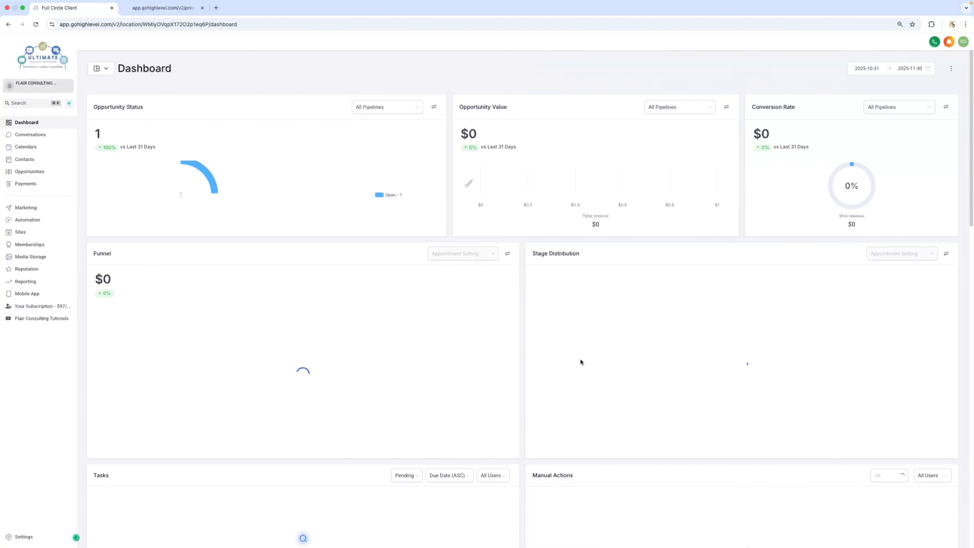
{"action": "left_click", "coordinate": [23, 234]}
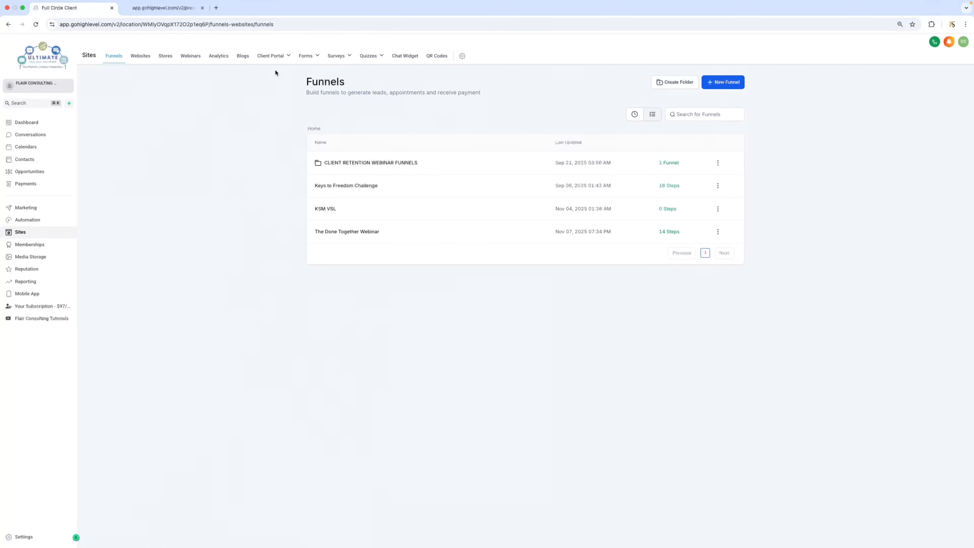
{"action": "mouse_move", "coordinate": [307, 56]}
{"action": "left_click", "coordinate": [295, 71]}
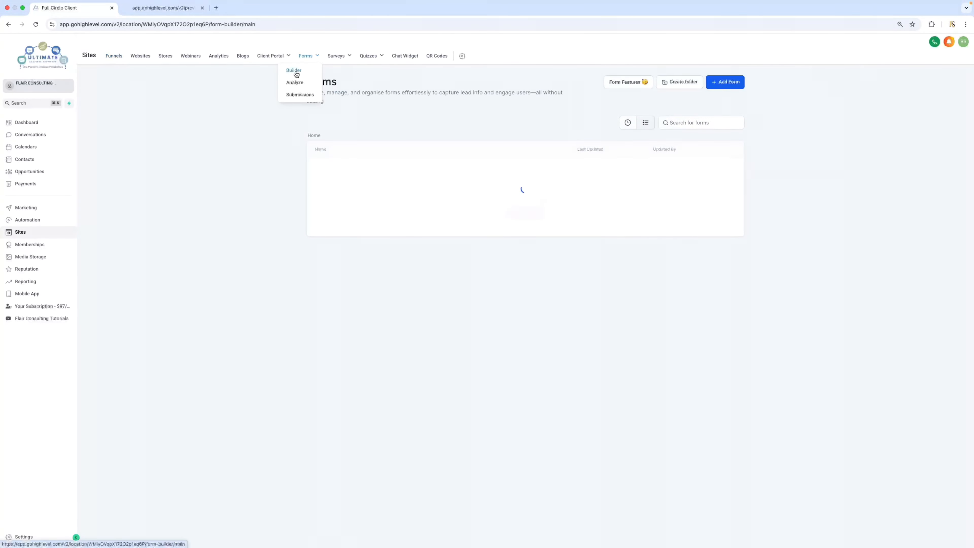
{"action": "left_click", "coordinate": [728, 84]}
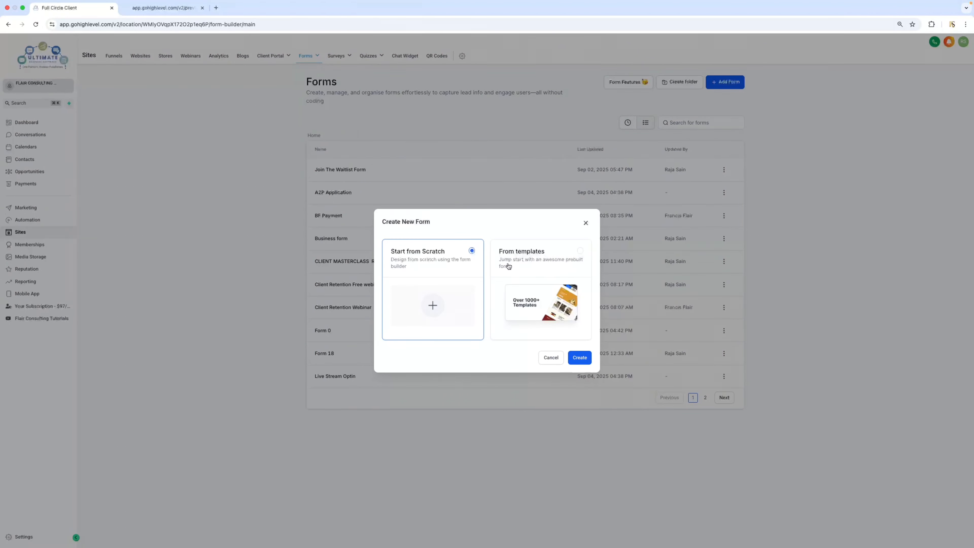
{"action": "left_click", "coordinate": [579, 358]}
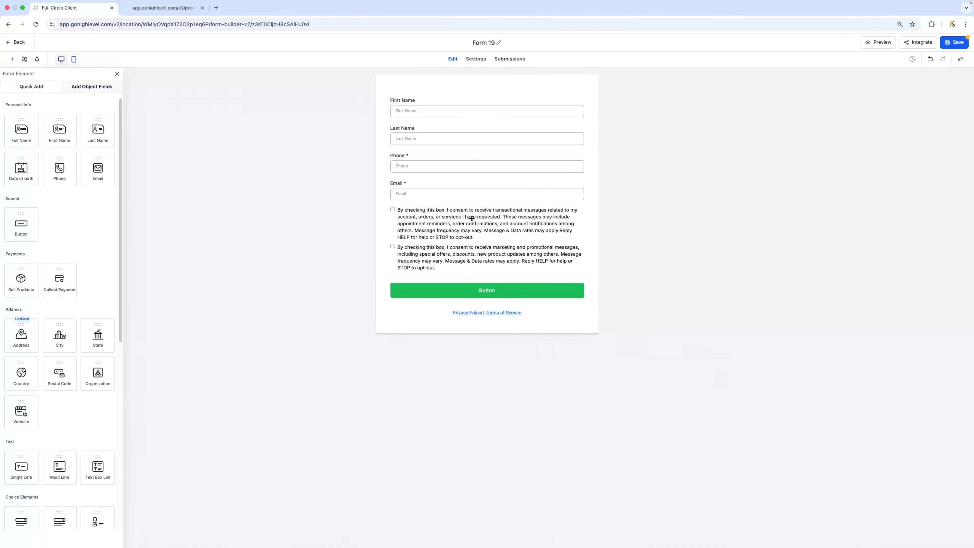
- Delete the two-checkbox consent block and the Privacy Policy and Terms of Service text from the form
{"action": "left_click", "coordinate": [393, 208]}
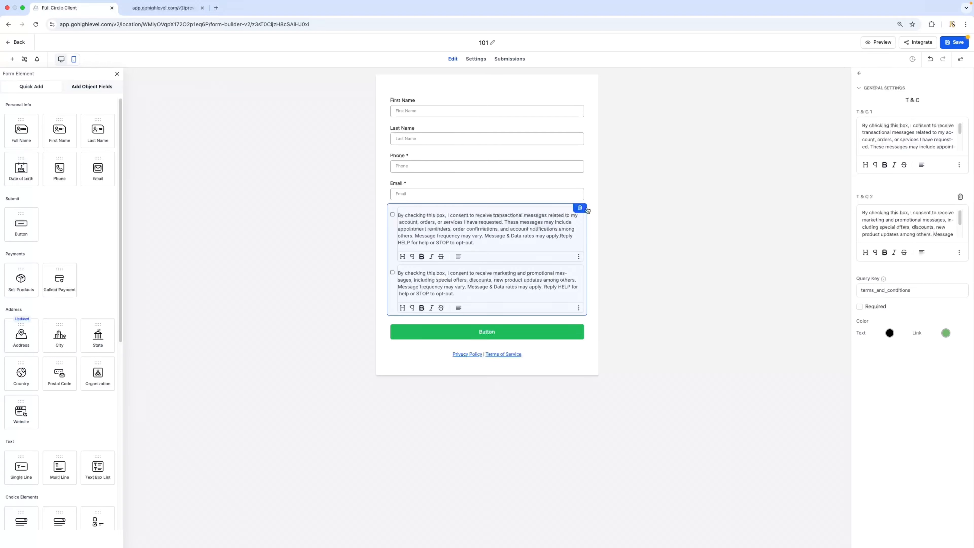
{"action": "left_click", "coordinate": [603, 146]}
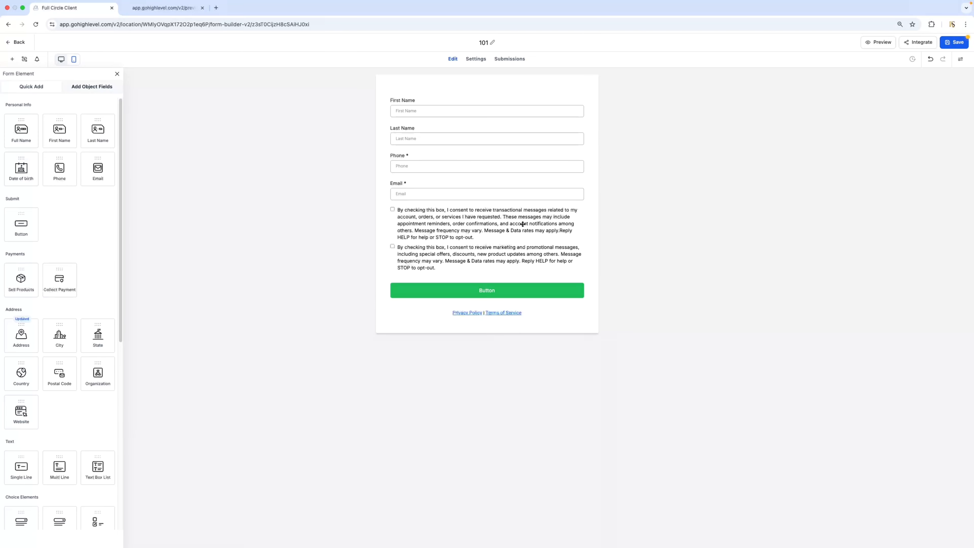
{"action": "left_click", "coordinate": [577, 214]}
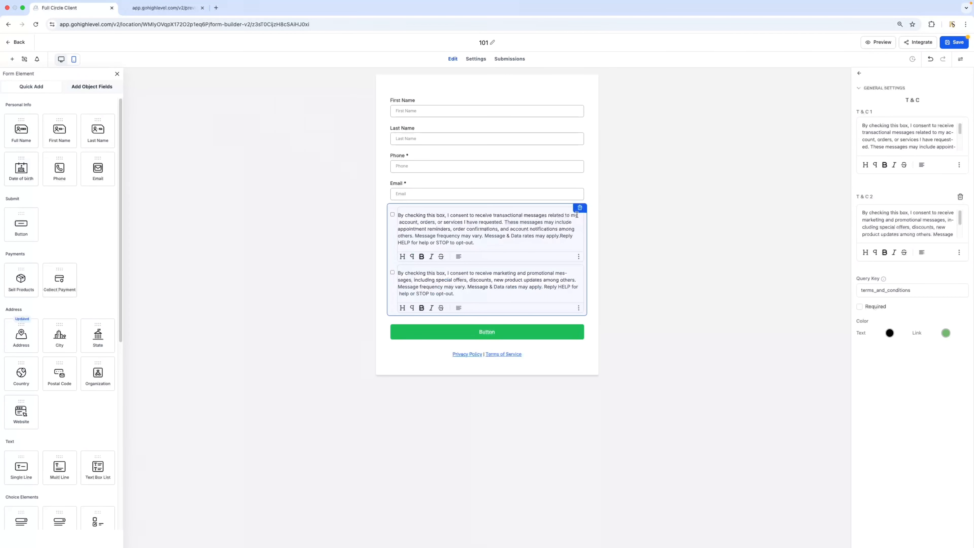
{"action": "left_click", "coordinate": [580, 207]}
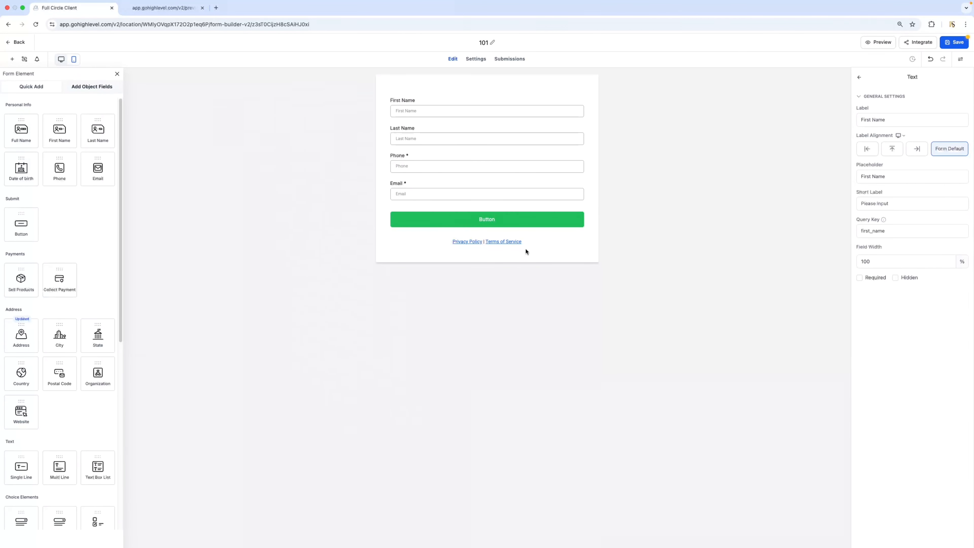
{"action": "left_click", "coordinate": [534, 242]}
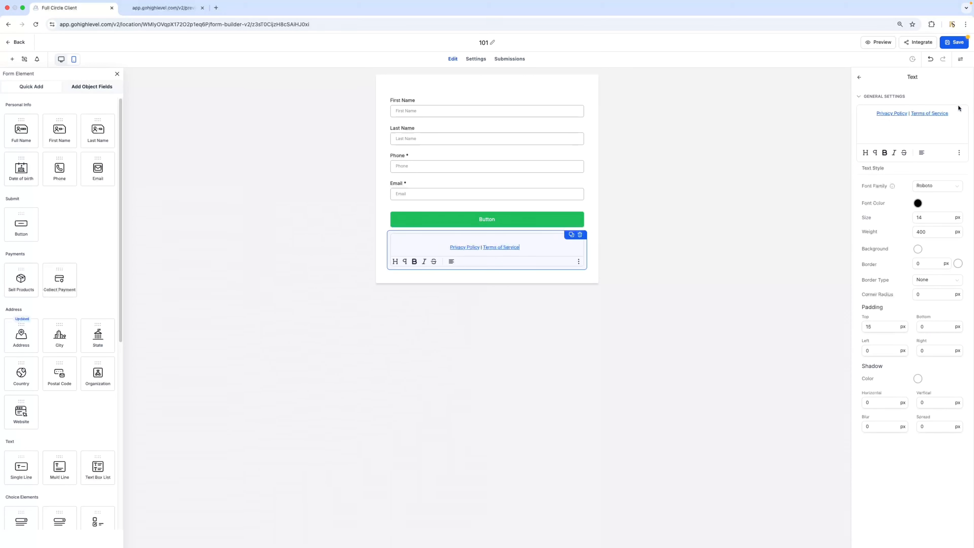
{"action": "left_click", "coordinate": [580, 235]}
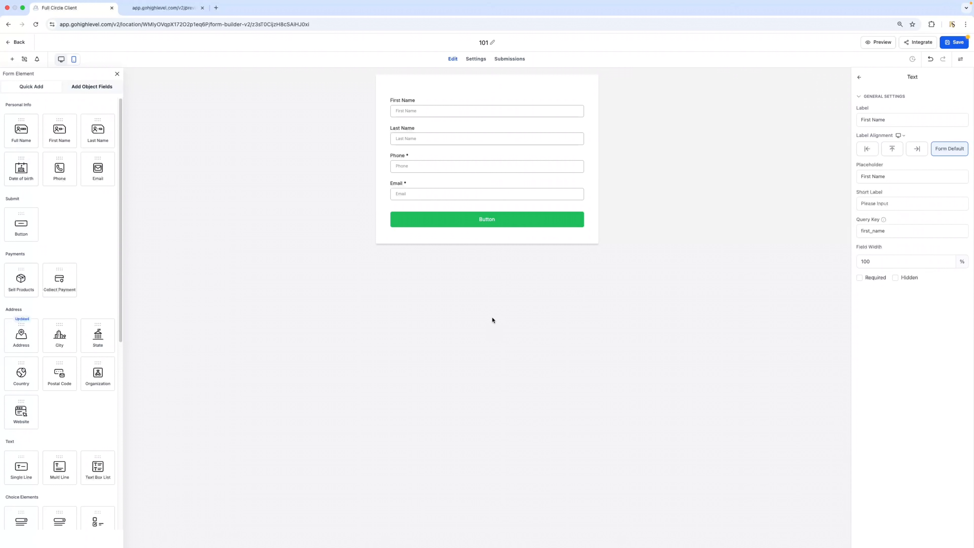
- Try a Collect Payment element below the Email field with the payment type Sell Products, and remove it
{"action": "left_click_drag", "start_coordinate": [59, 279], "coordinate": [427, 295]}
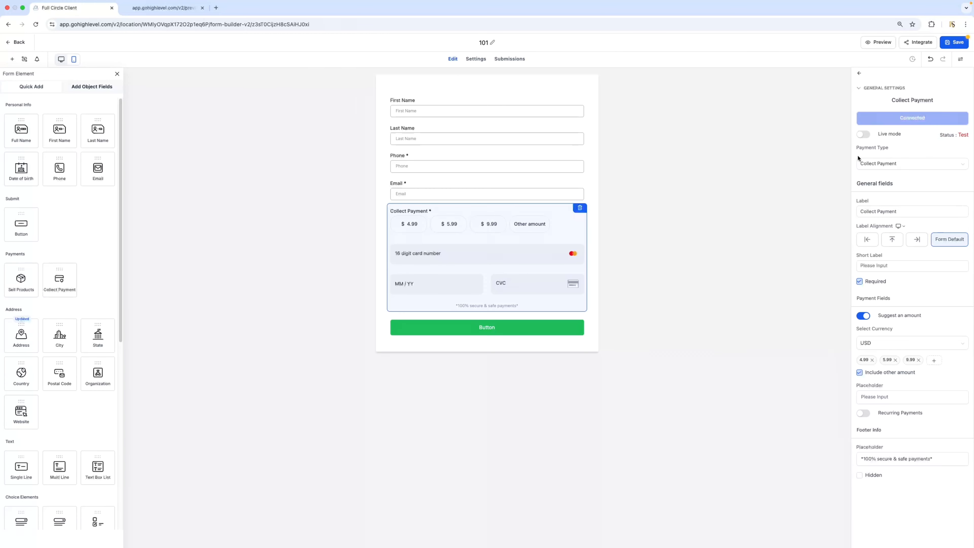
{"action": "left_click", "coordinate": [915, 169]}
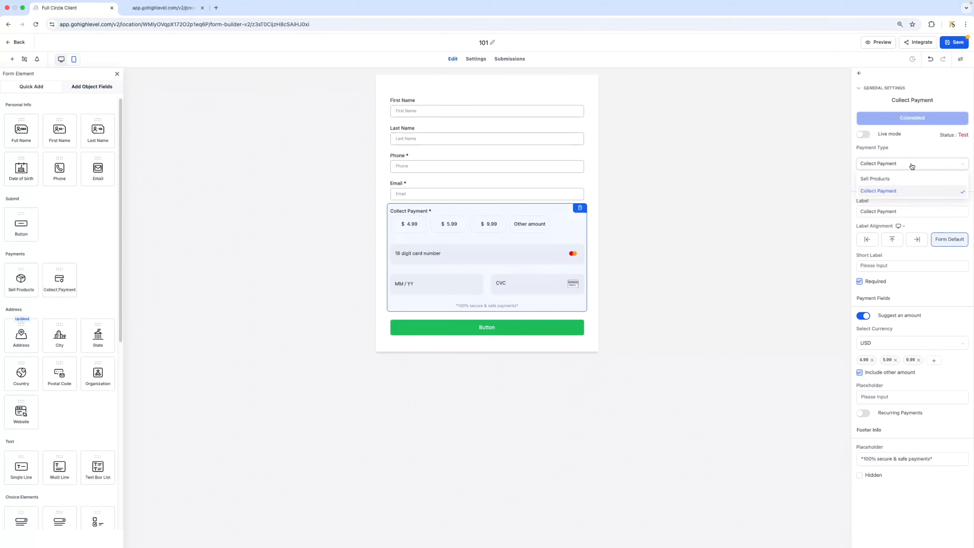
{"action": "left_click", "coordinate": [888, 225]}
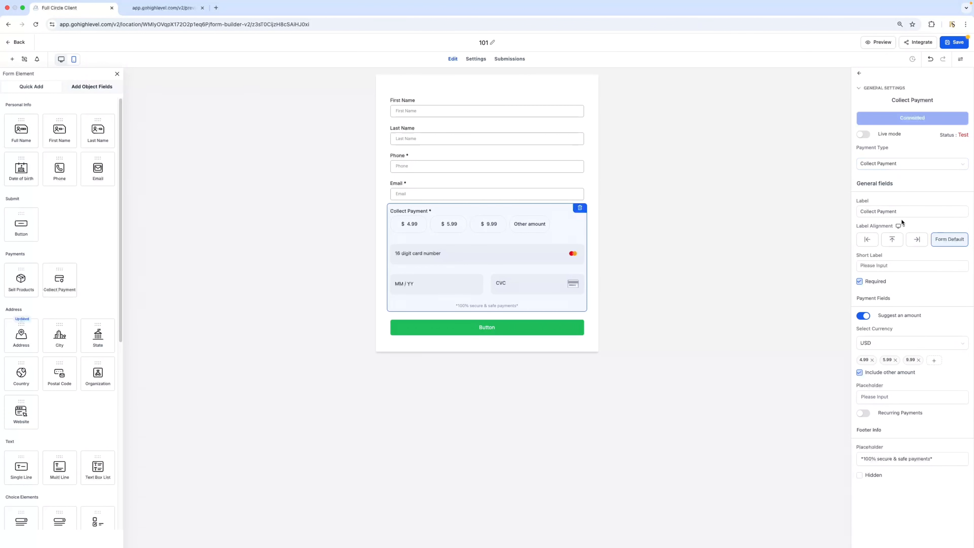
{"action": "left_click", "coordinate": [902, 164]}
{"action": "left_click", "coordinate": [890, 181]}
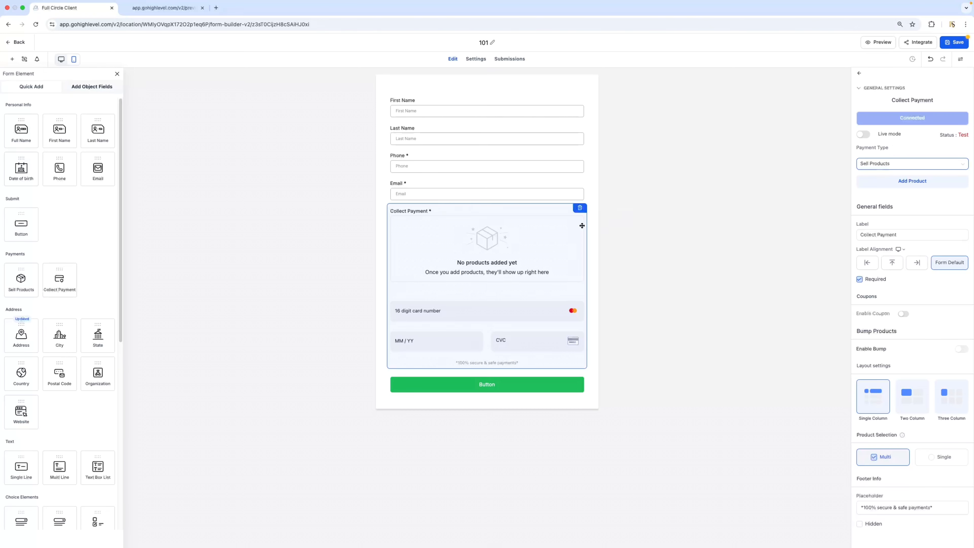
{"action": "left_click", "coordinate": [580, 208]}
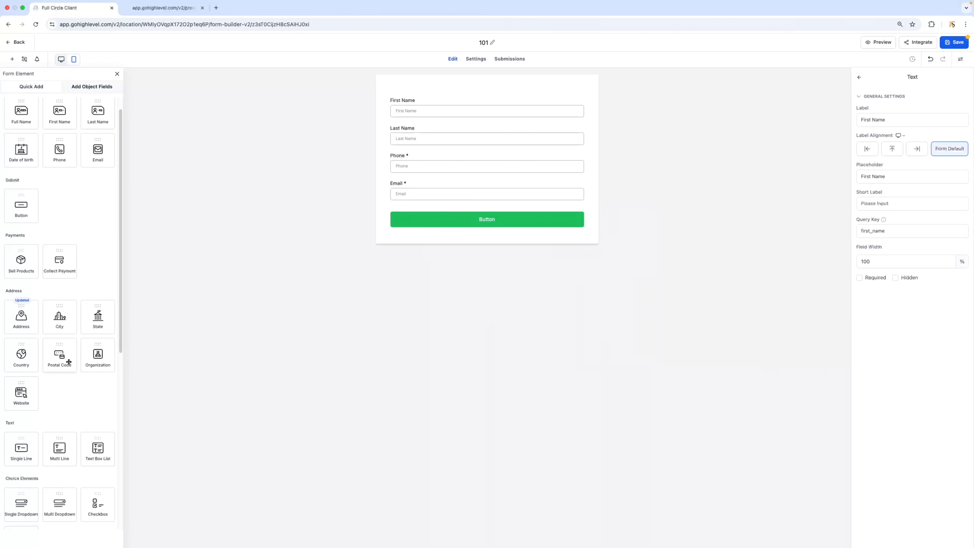
- Try to add a Multi Dropdown field between the Email field and the submit button
{"action": "scroll", "coordinate": [67, 362], "scroll_direction": "down", "scroll_amount": 4}
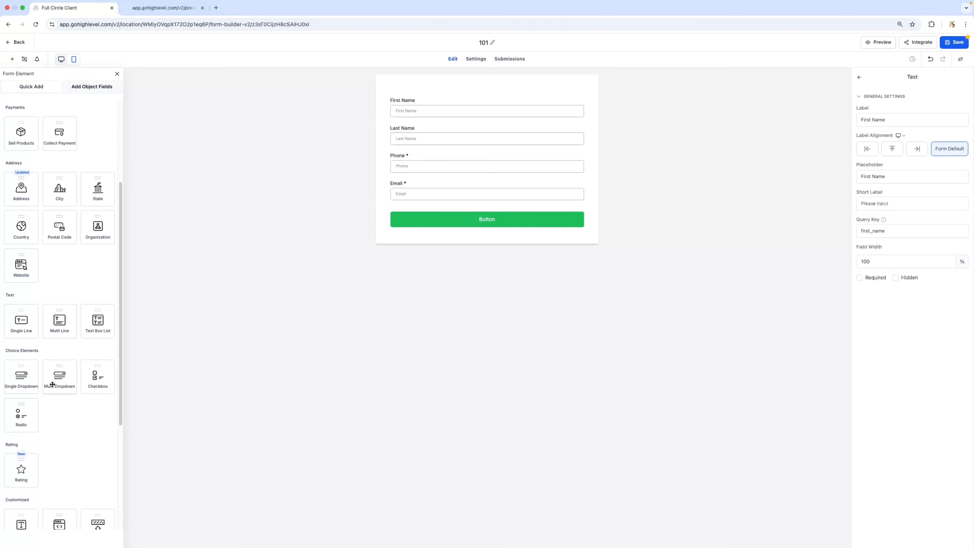
{"action": "left_click_drag", "start_coordinate": [53, 376], "coordinate": [474, 208]}
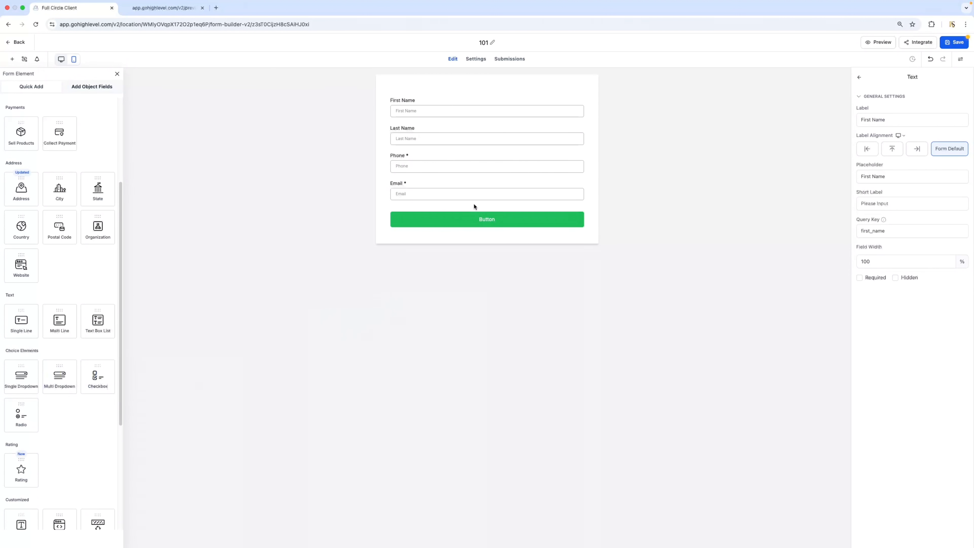
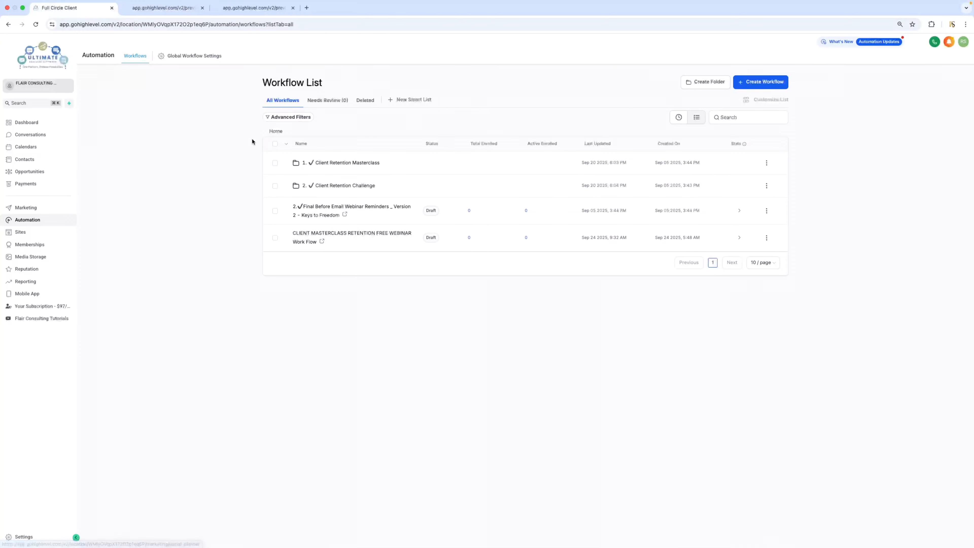
- Create a folder named "website 101" in the workflow list
{"action": "left_click", "coordinate": [708, 83]}
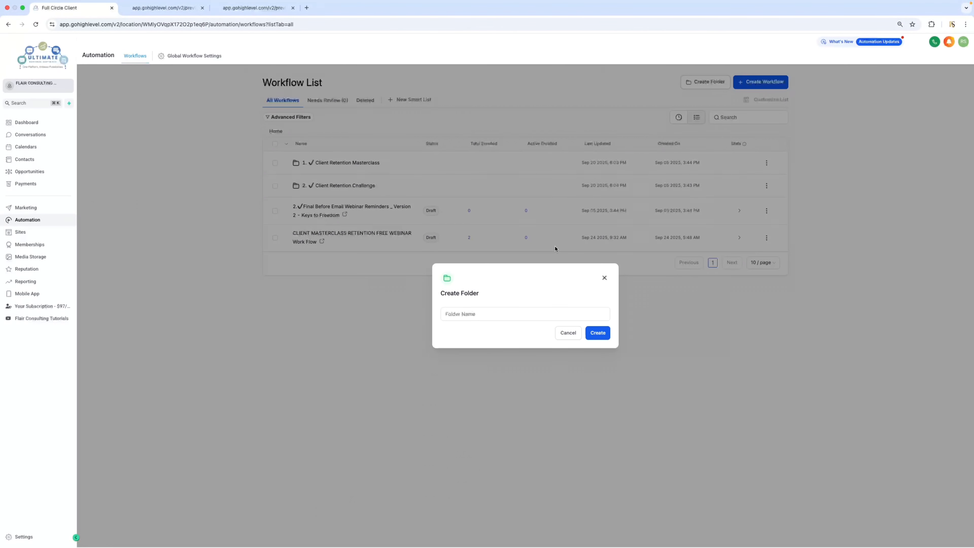
{"action": "left_click", "coordinate": [476, 316]}
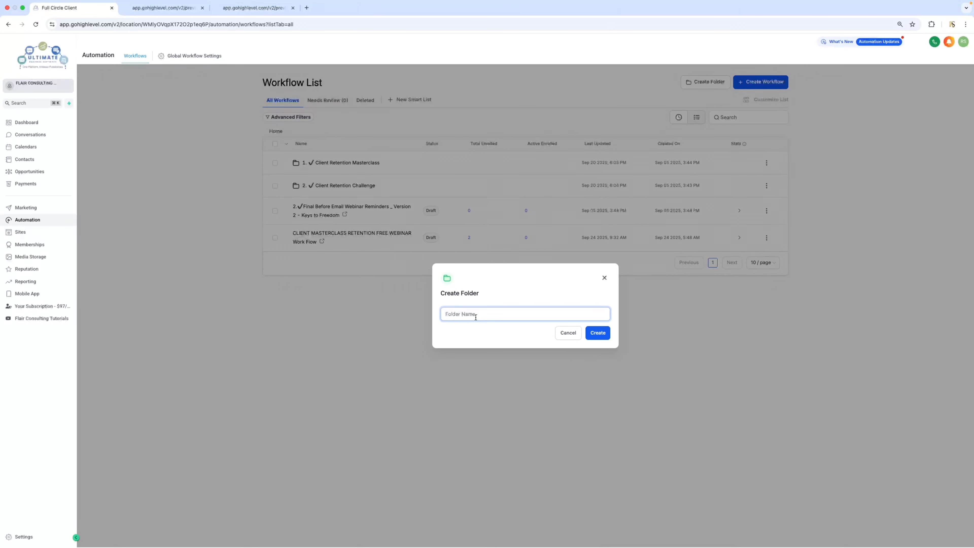
{"action": "type", "text": "wbesite"}
{"action": "key", "text": "BackSpace"}
{"action": "key", "text": "BackSpace"}
{"action": "key", "text": "BackSpace"}
{"action": "type", "text": "bsite 101"}
{"action": "left_click", "coordinate": [598, 337]}
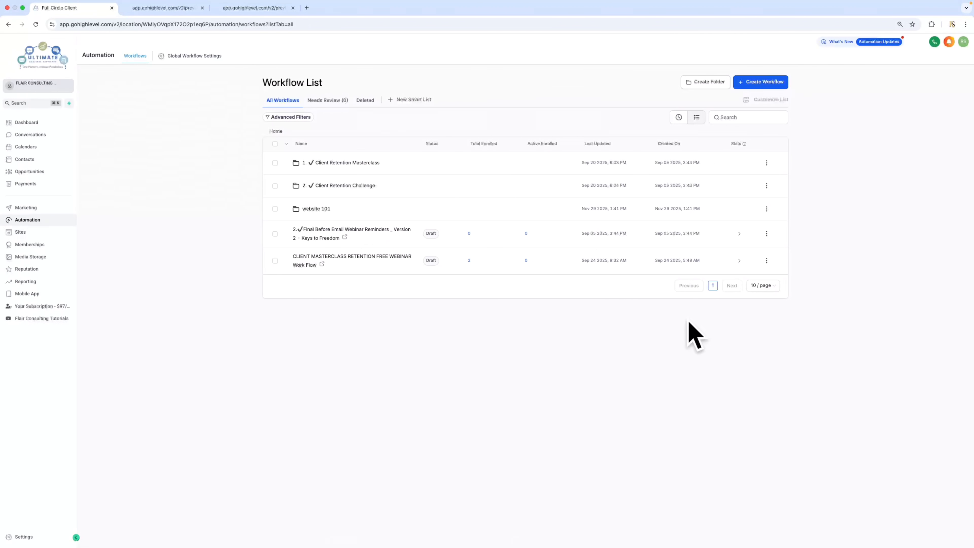
- Start a new workflow inside the website 101 folder and look through the starting templates
{"action": "left_click", "coordinate": [317, 209]}
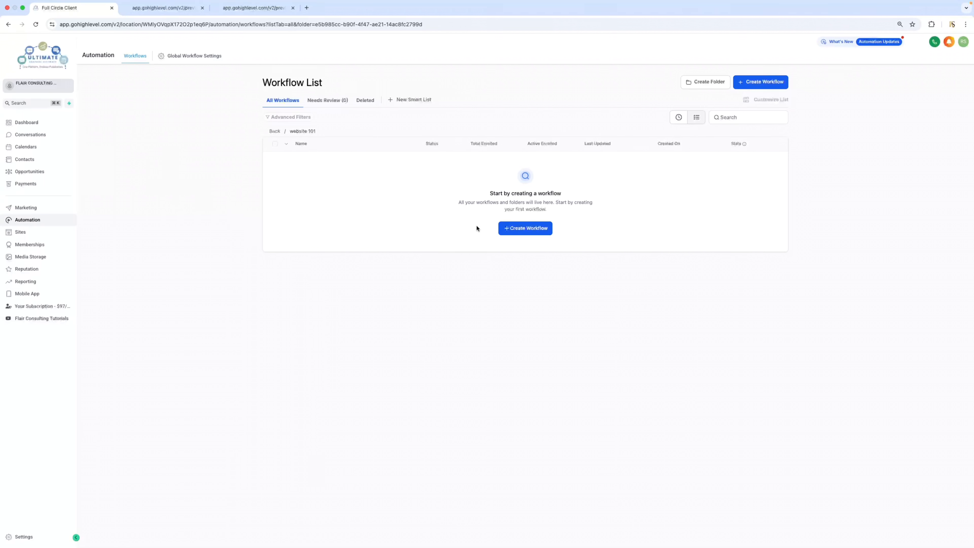
{"action": "left_click", "coordinate": [526, 229]}
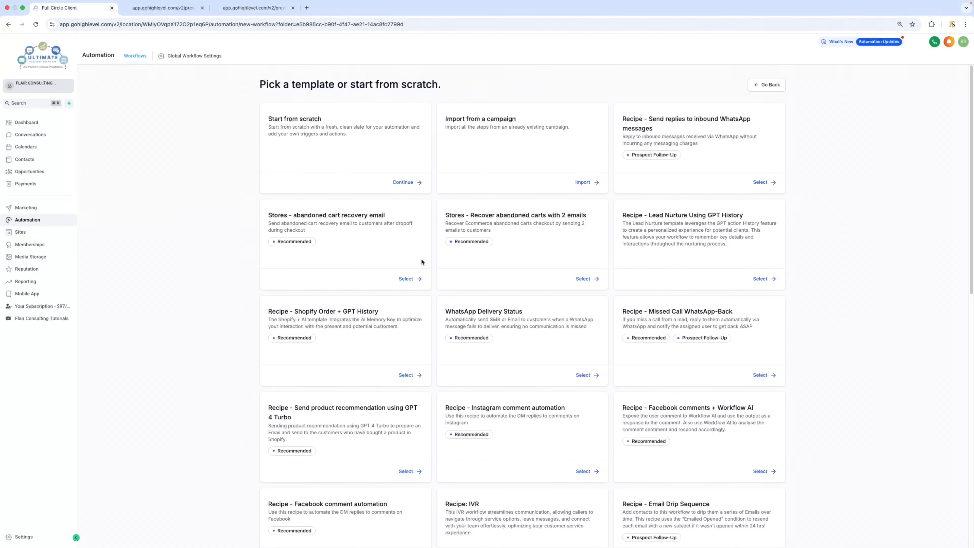
{"action": "left_click_drag", "start_coordinate": [263, 118], "coordinate": [323, 119]}
{"action": "scroll", "coordinate": [418, 133], "scroll_direction": "down", "scroll_amount": 15}
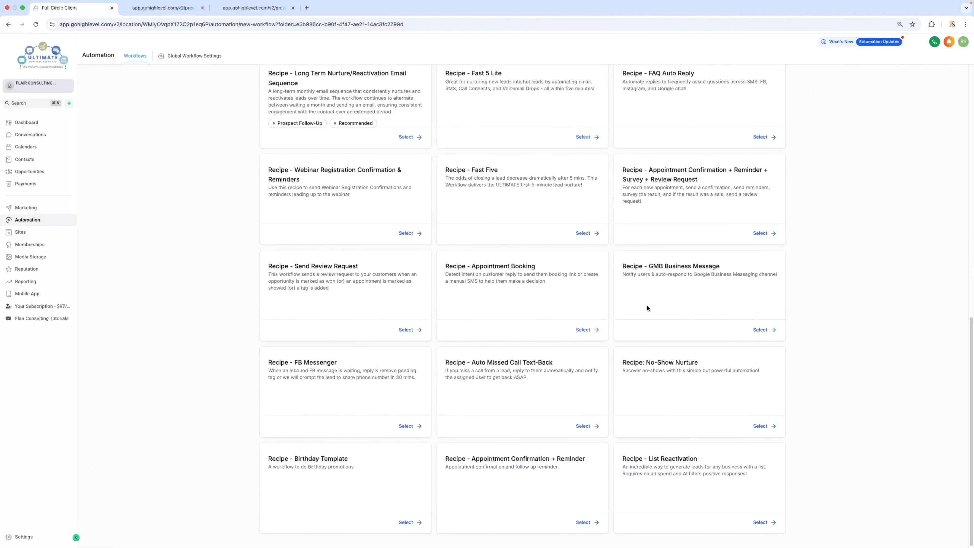
{"action": "scroll", "coordinate": [624, 235], "scroll_direction": "up", "scroll_amount": 15}
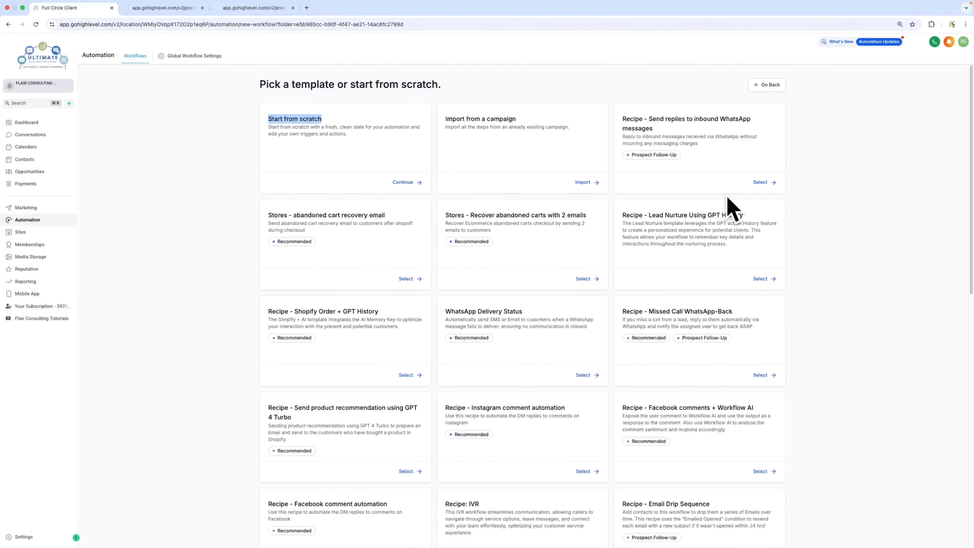
{"action": "left_click", "coordinate": [902, 201]}
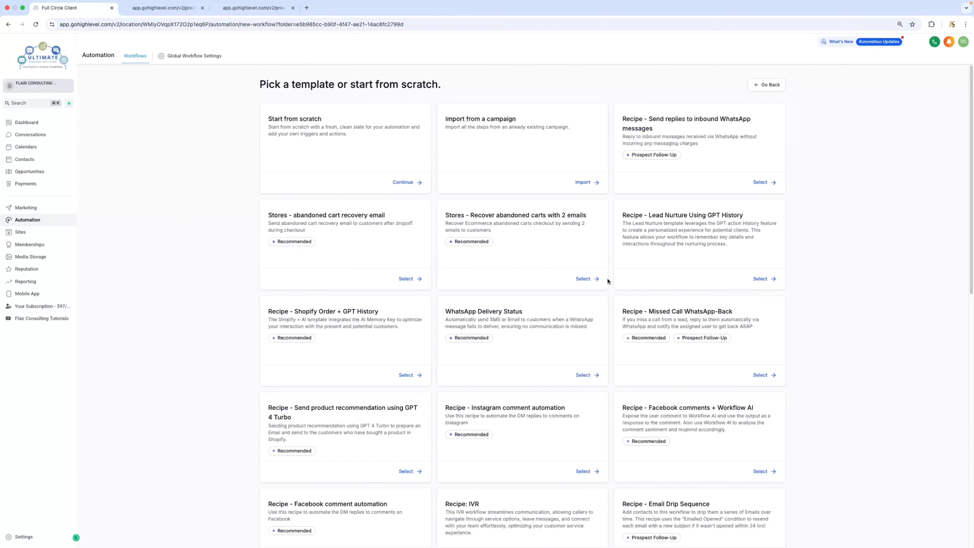
- Create the new workflow from scratch instead of from a template and name it "Website 101"
{"action": "scroll", "coordinate": [608, 281], "scroll_direction": "down", "scroll_amount": 14}
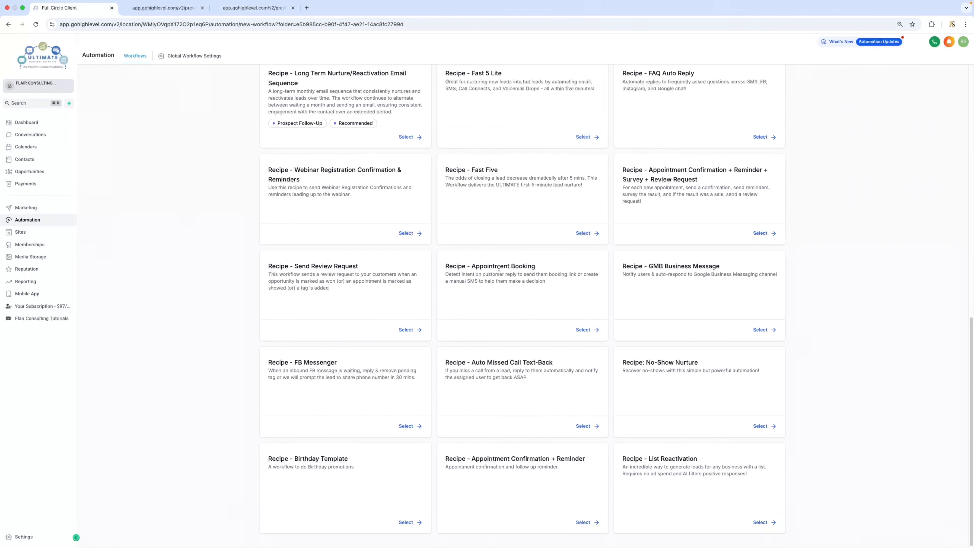
{"action": "scroll", "coordinate": [499, 268], "scroll_direction": "up", "scroll_amount": 15}
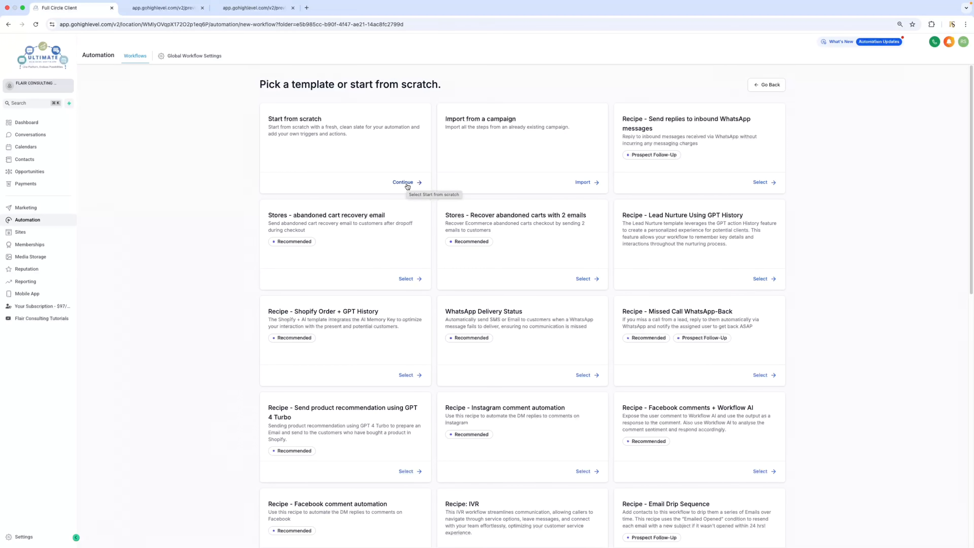
{"action": "left_click", "coordinate": [403, 182]}
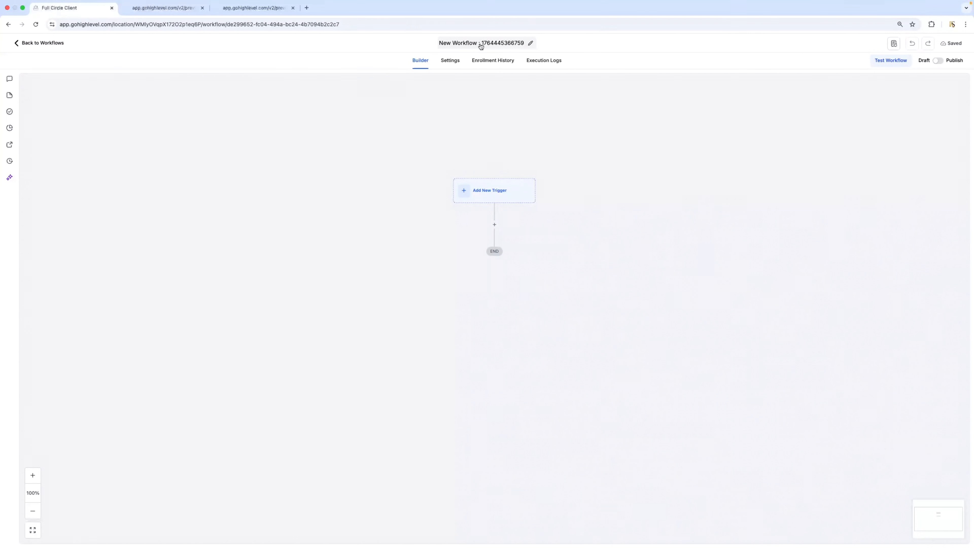
{"action": "left_click", "coordinate": [481, 43]}
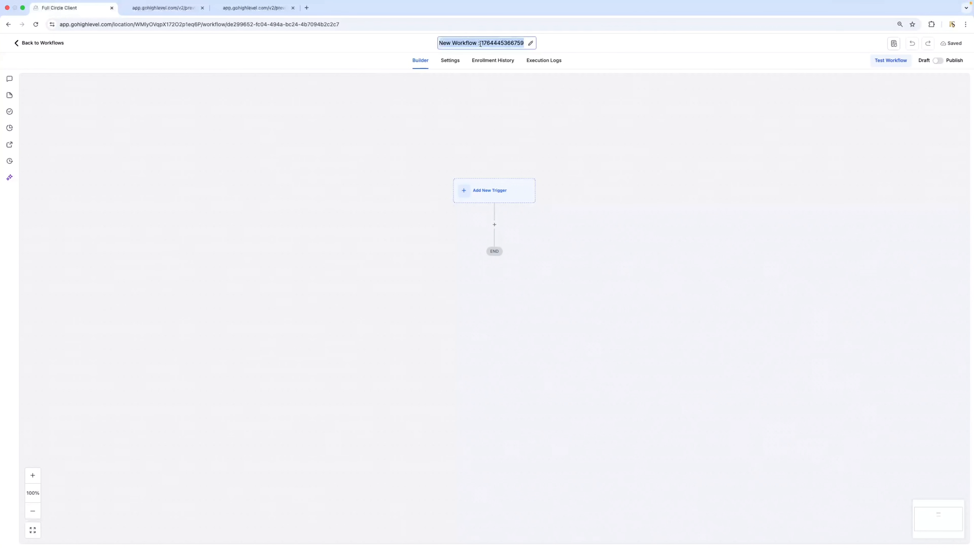
{"action": "key", "text": "BackSpace"}
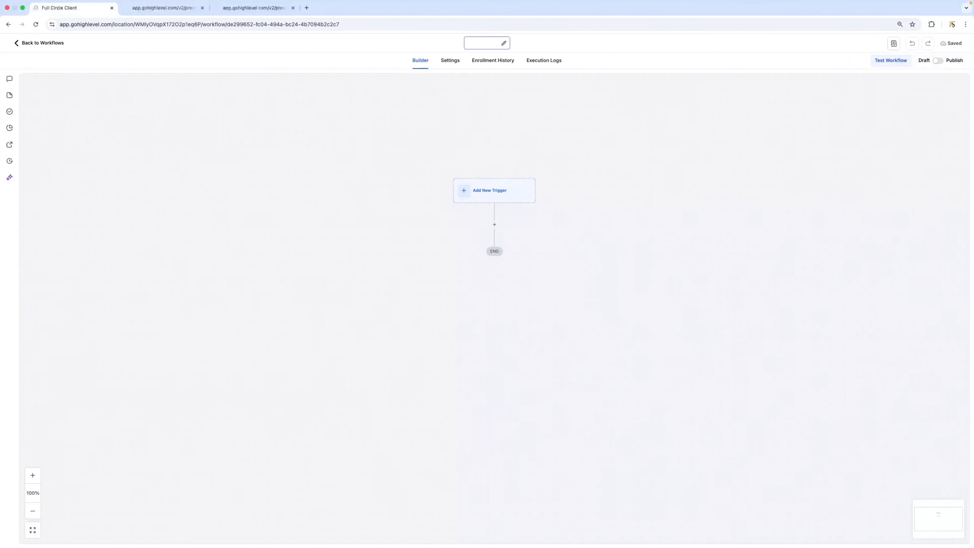
{"action": "type", "text": "Website 101"}
{"action": "key", "text": "Return"}
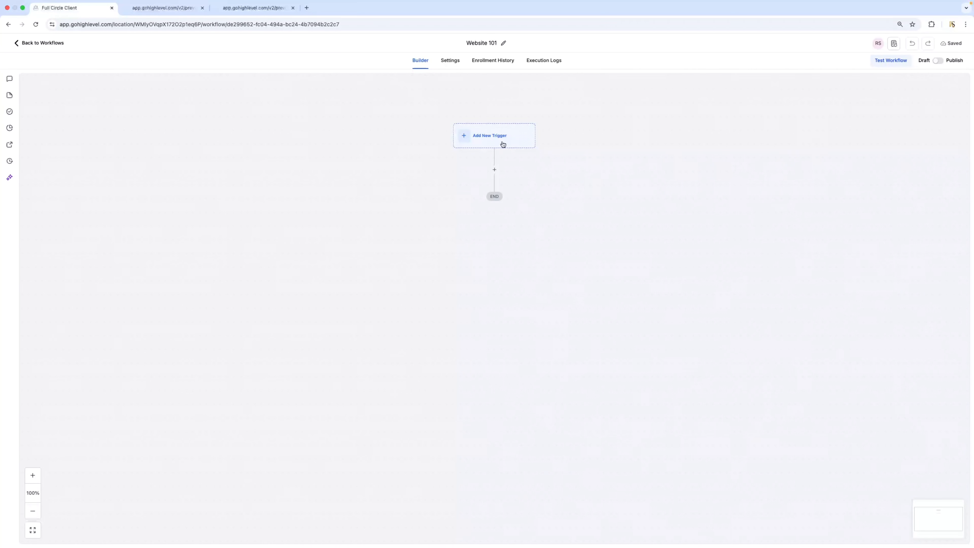
- Add a new workflow trigger of the type Form Submitted
{"action": "left_click", "coordinate": [489, 140]}
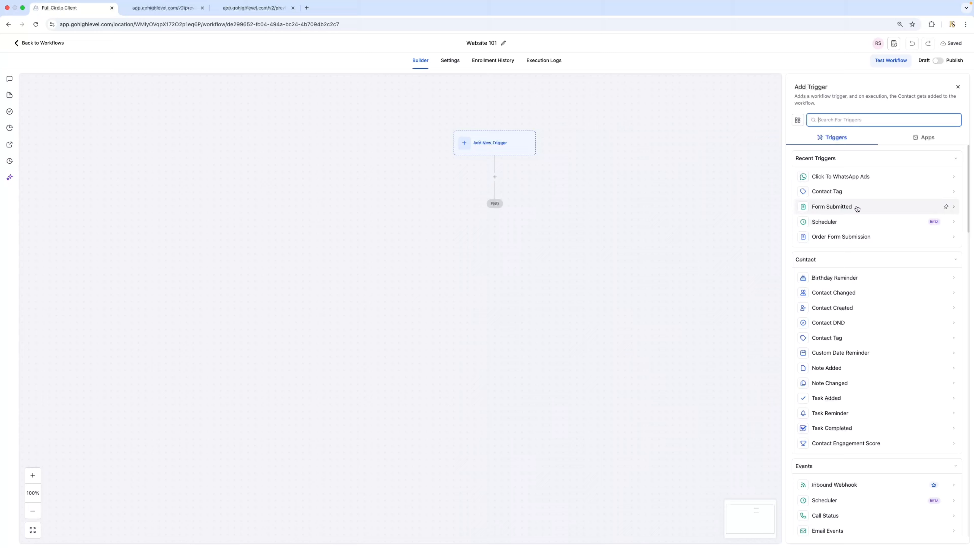
{"action": "scroll", "coordinate": [877, 206], "scroll_direction": "down", "scroll_amount": 15}
{"action": "scroll", "coordinate": [878, 206], "scroll_direction": "up", "scroll_amount": 15}
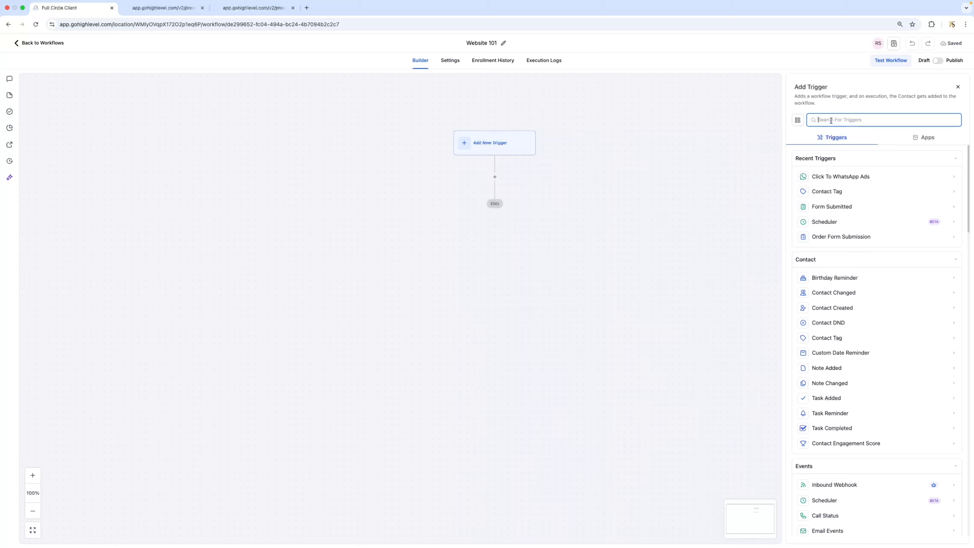
{"action": "type", "text": "form"}
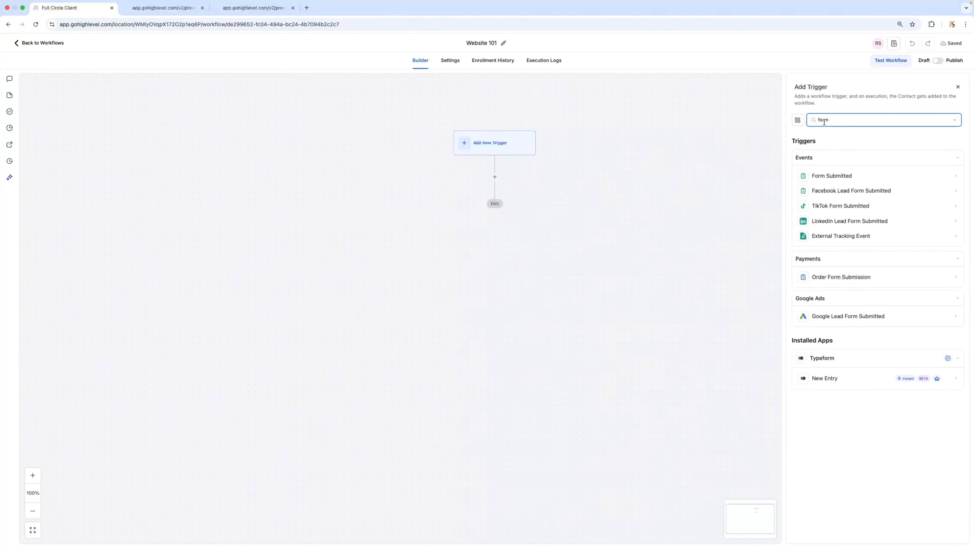
{"action": "left_click", "coordinate": [834, 176]}
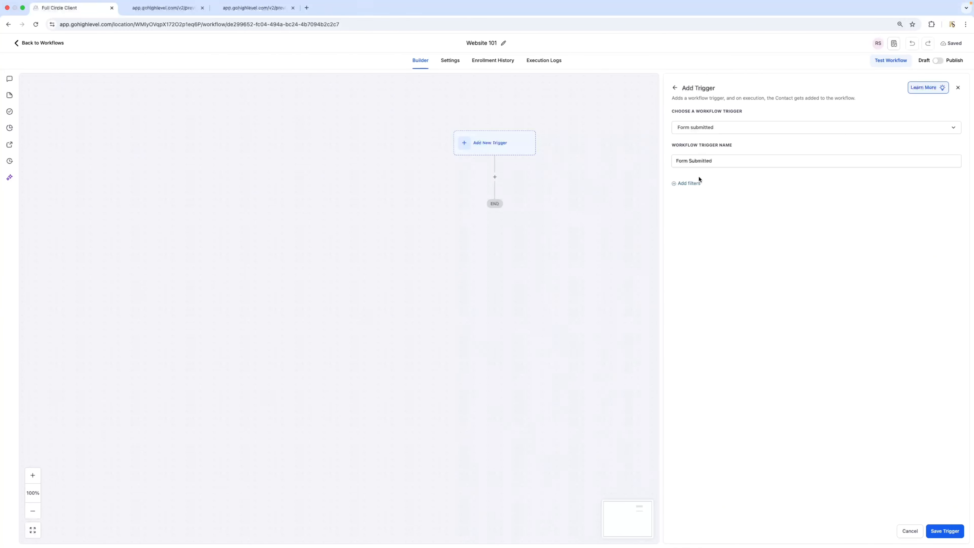
- Filter the Form Submitted trigger with "Form is" set to the 101 form and save the trigger
{"action": "left_click", "coordinate": [693, 185]}
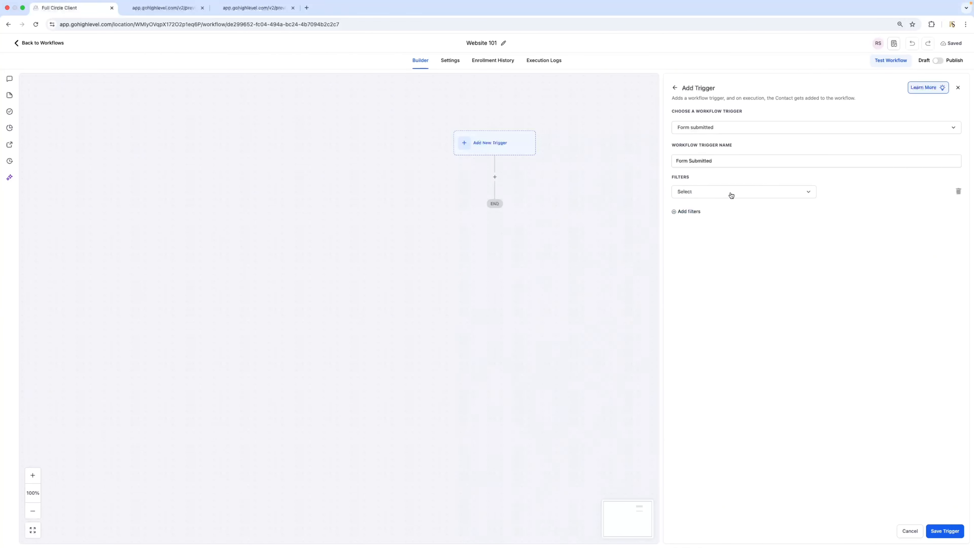
{"action": "left_click", "coordinate": [743, 196]}
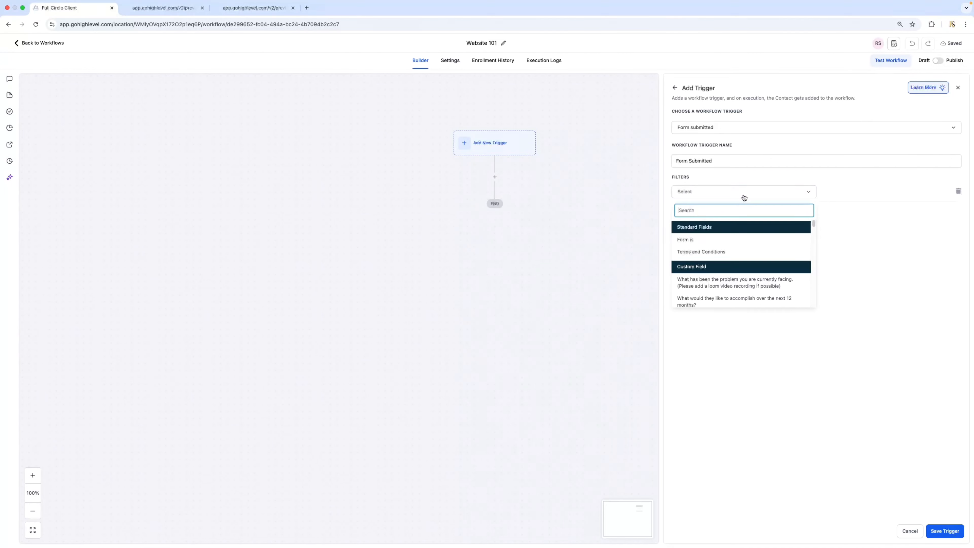
{"action": "left_click", "coordinate": [696, 240]}
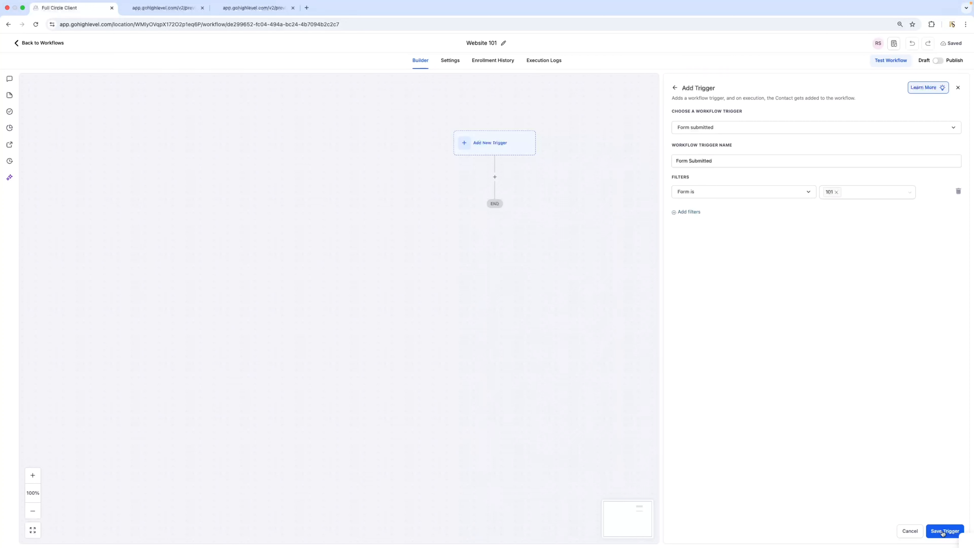
{"action": "left_click", "coordinate": [944, 531]}
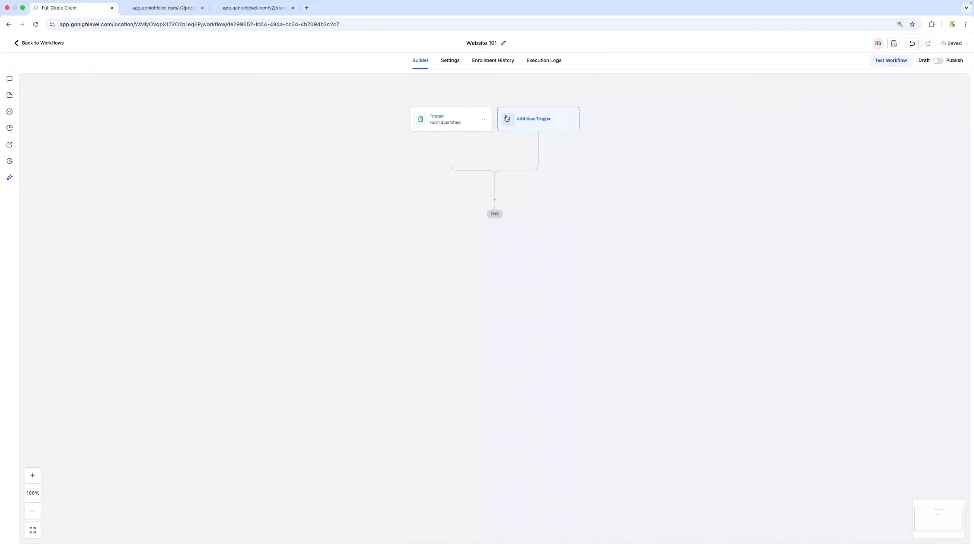
- Add an Add Contact Tag action below the trigger with a newly created tag "101 website" and save it
{"action": "left_click", "coordinate": [495, 200]}
{"action": "type", "text": "tag"}
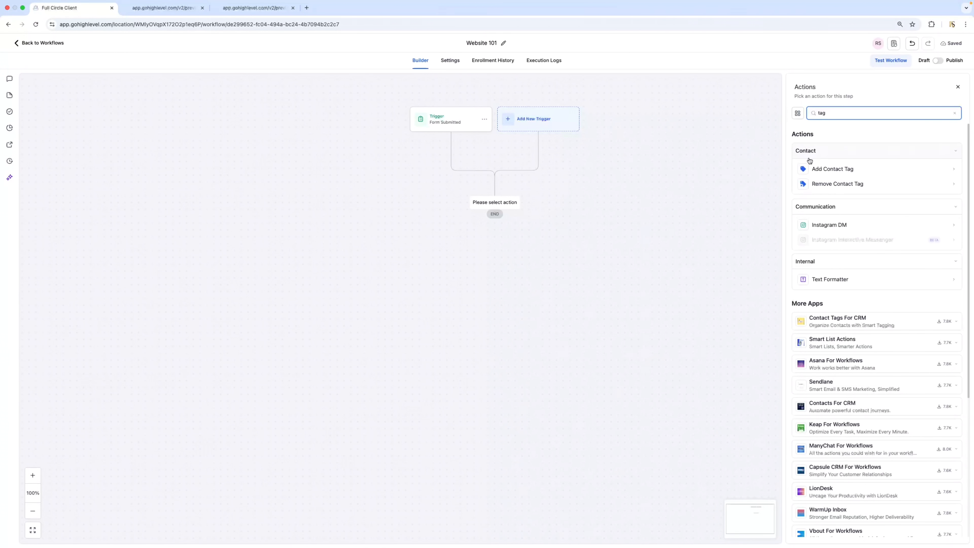
{"action": "left_click", "coordinate": [838, 169]}
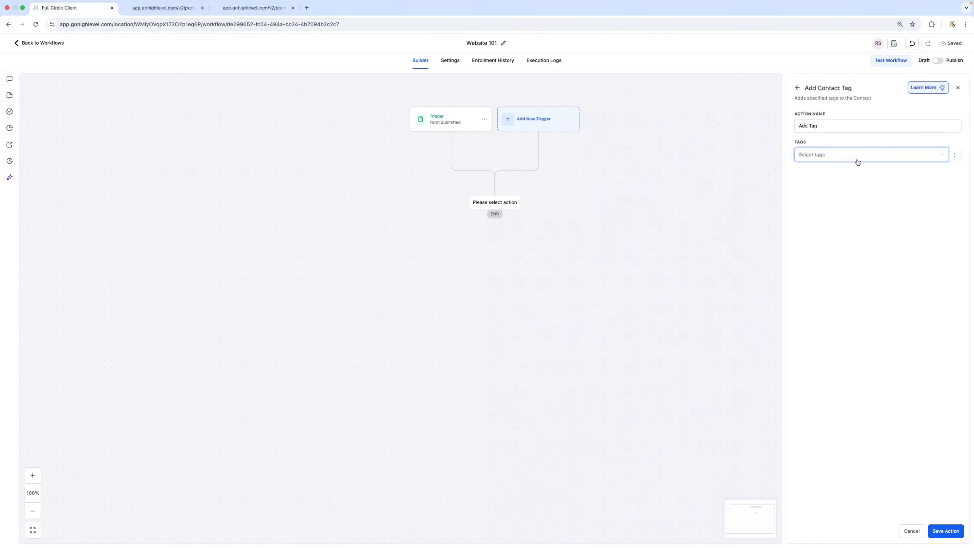
{"action": "left_click", "coordinate": [821, 161]}
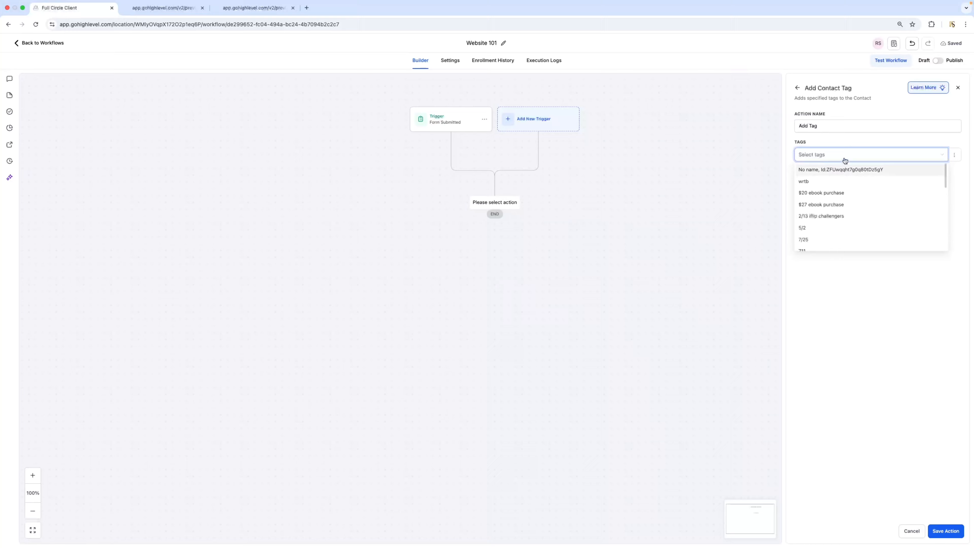
{"action": "type", "text": "101"}
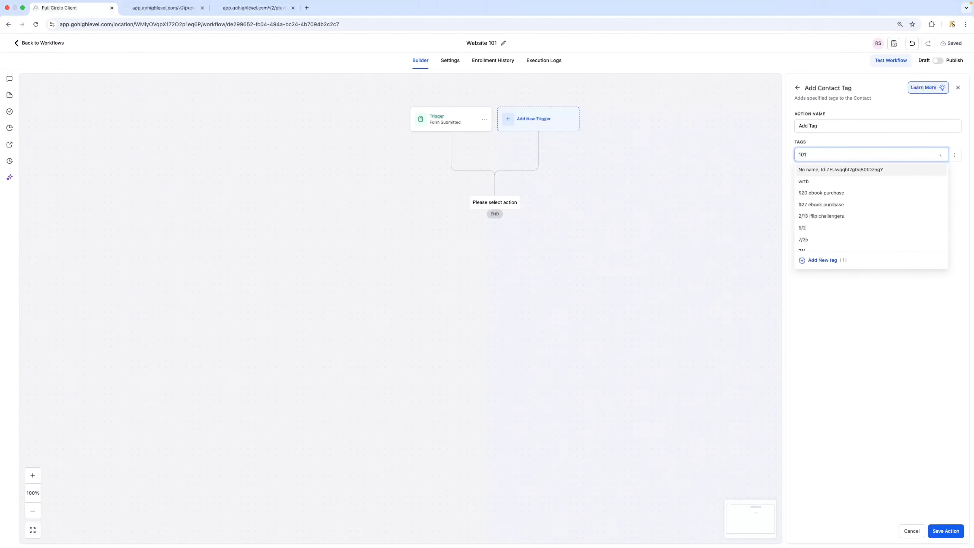
{"action": "type", "text": " webs"}
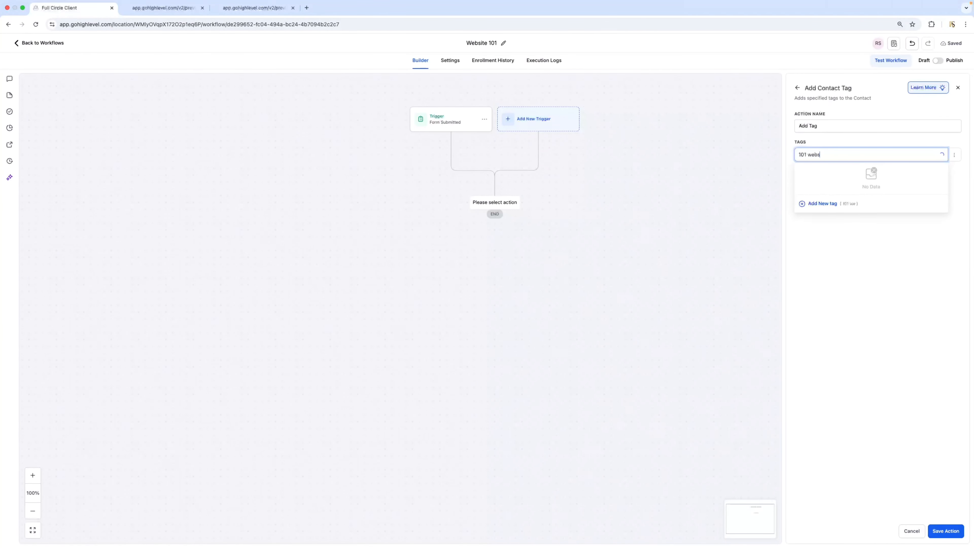
{"action": "type", "text": "ite"}
{"action": "left_click", "coordinate": [823, 203]}
{"action": "left_click", "coordinate": [946, 531]}
- Add a Create/Update Opportunity action after Add Tag, with pipeline Website101 and stage New Lead, and save it
{"action": "left_click", "coordinate": [495, 242]}
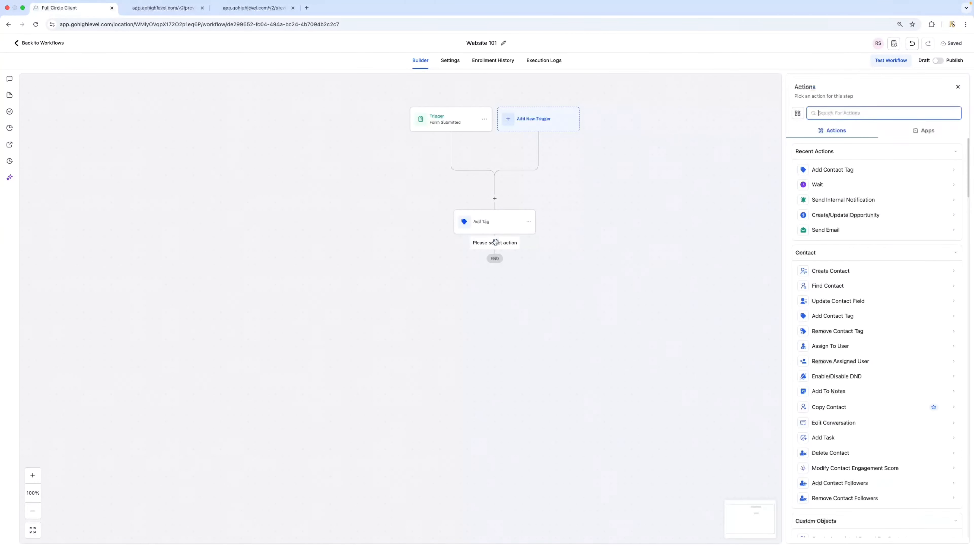
{"action": "type", "text": "create"}
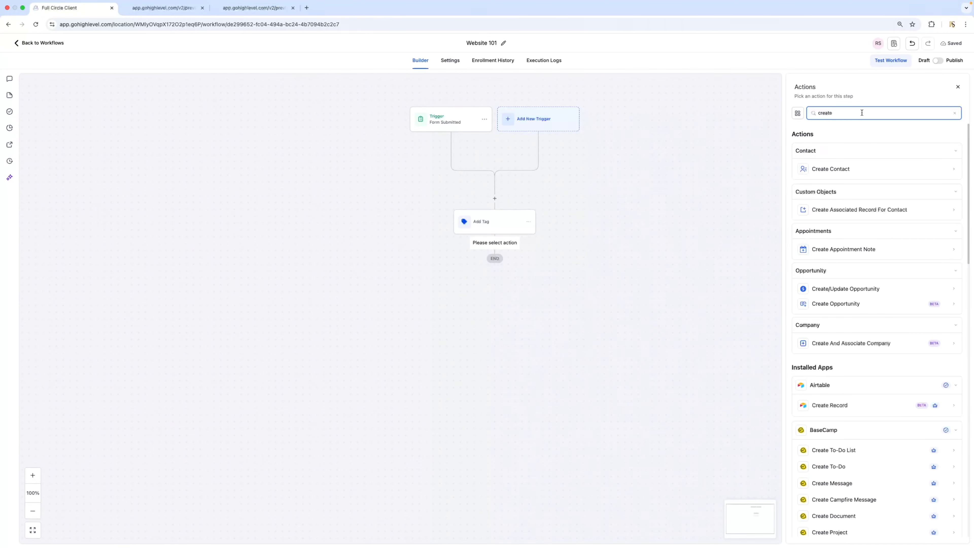
{"action": "left_click", "coordinate": [840, 289]}
{"action": "left_click", "coordinate": [798, 195]}
{"action": "left_click", "coordinate": [782, 230]}
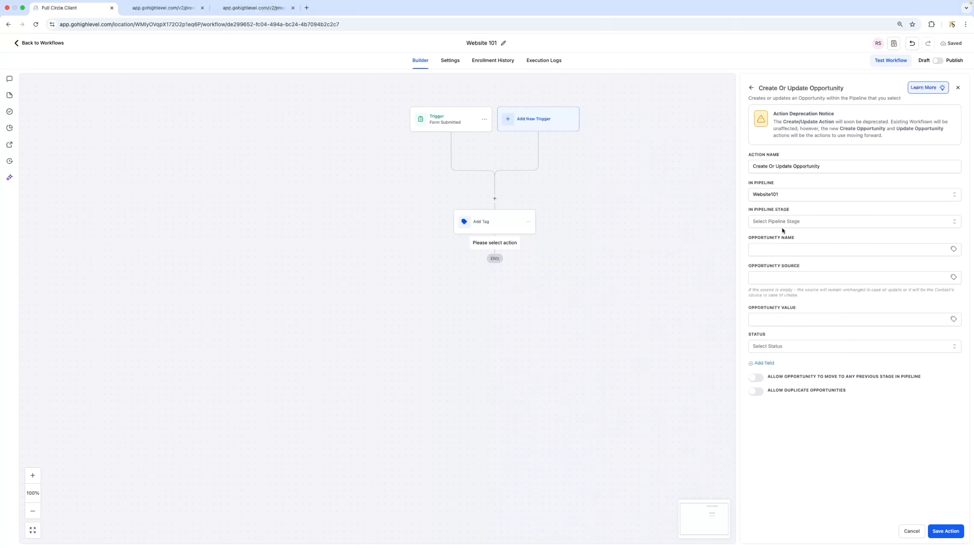
{"action": "left_click", "coordinate": [808, 222]}
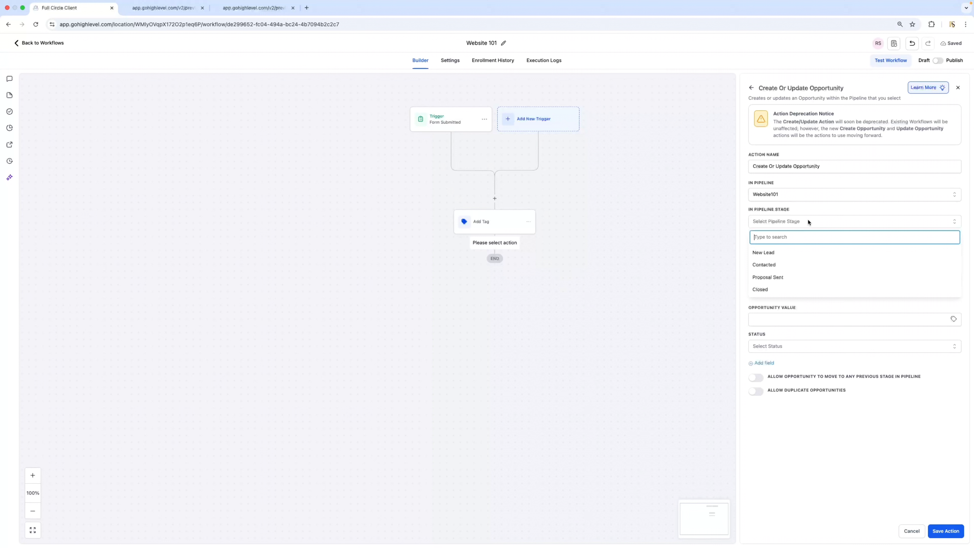
{"action": "left_click", "coordinate": [770, 252]}
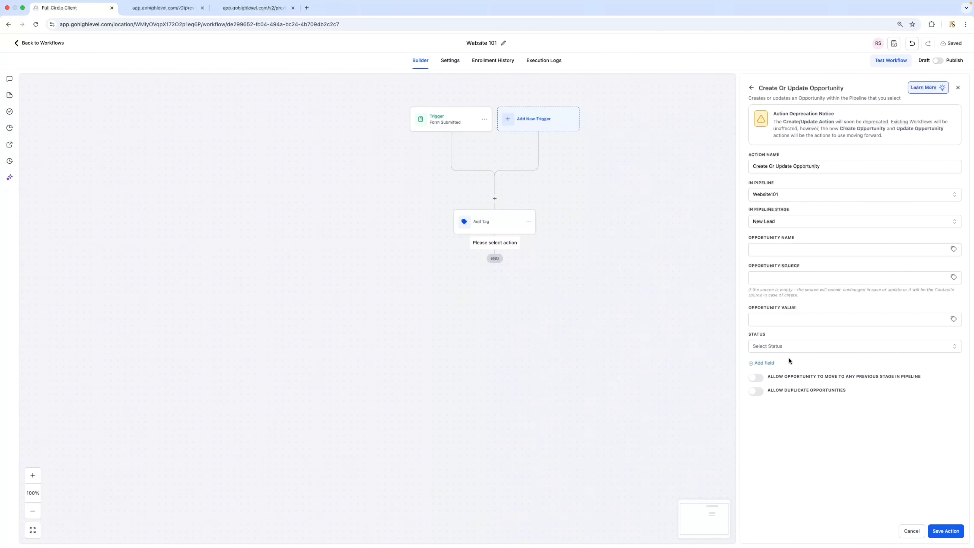
{"action": "left_click", "coordinate": [946, 531]}
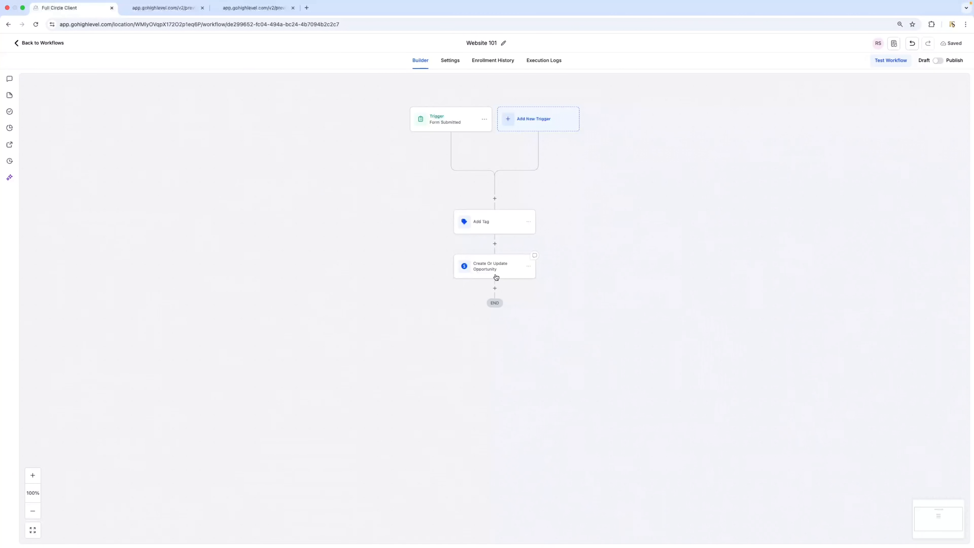
- Begin a new action after Create Or Update Opportunity and search the available actions for "wha" and "sms"
{"action": "left_click", "coordinate": [495, 289]}
{"action": "type", "text": "wha"}
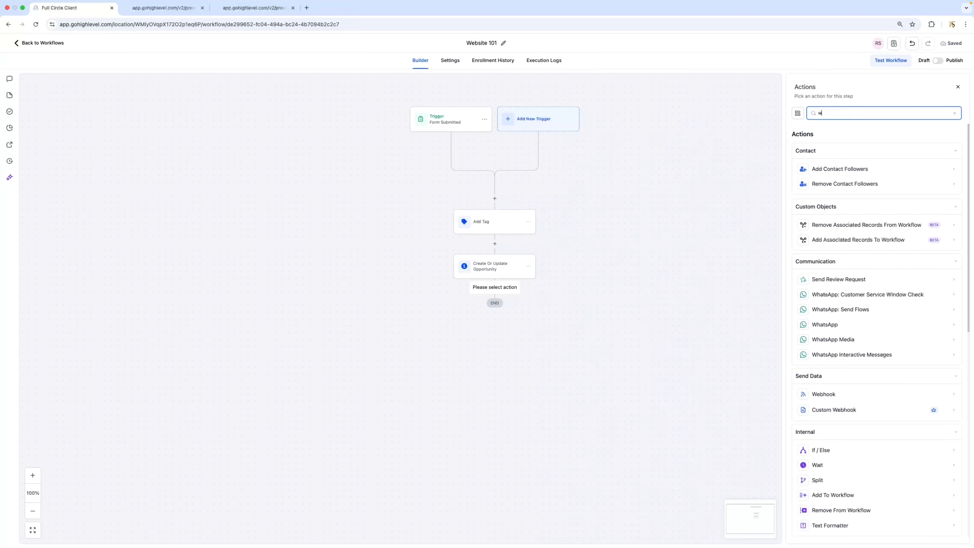
{"action": "key", "text": "BackSpace"}
{"action": "key", "text": "BackSpace"}
{"action": "key", "text": "BackSpace"}
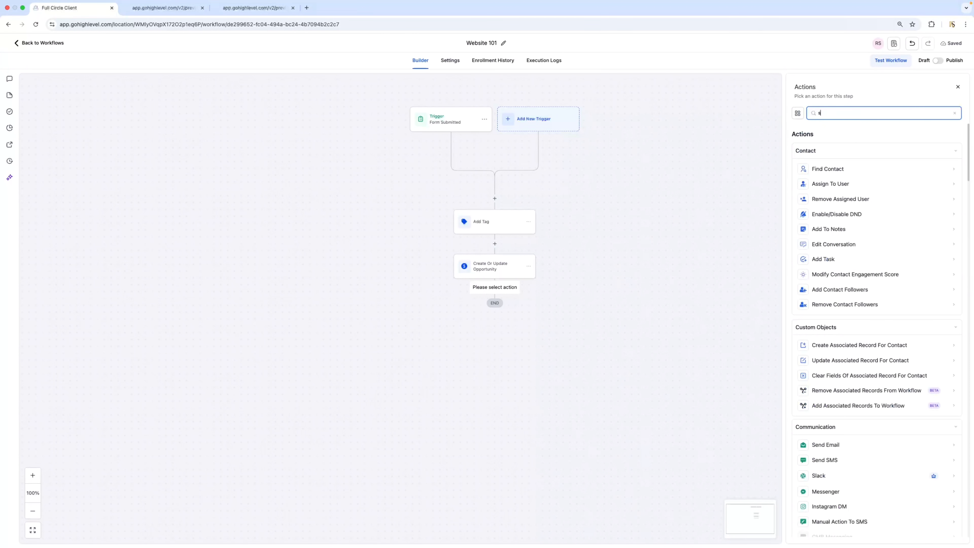
{"action": "type", "text": "ssm"}
{"action": "key", "text": "BackSpace"}
{"action": "key", "text": "BackSpace"}
{"action": "type", "text": "ms"}
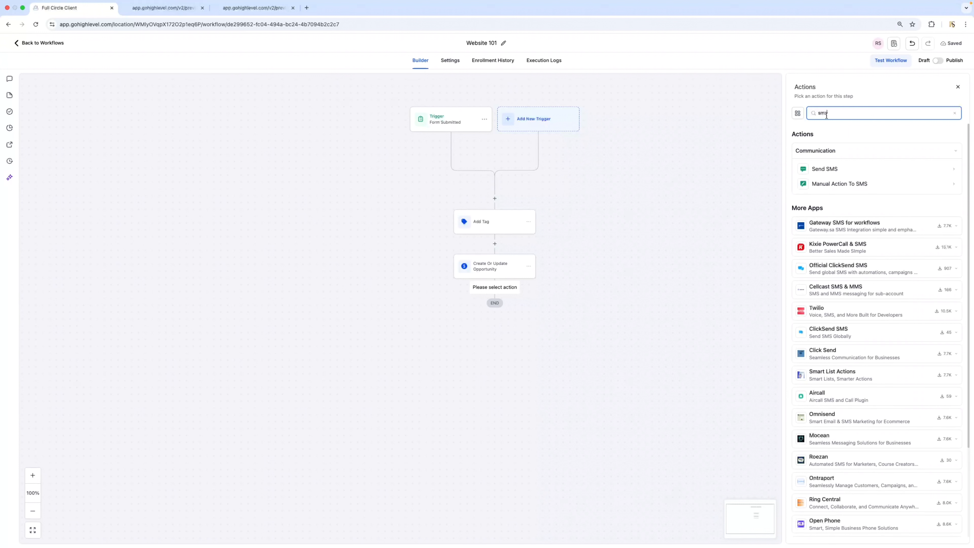
{"action": "key", "text": "BackSpace"}
{"action": "key", "text": "BackSpace"}
{"action": "key", "text": "BackSpace"}
- Find the Send Email action and choose it for the step after Create Or Update Opportunity
{"action": "type", "text": "e"}
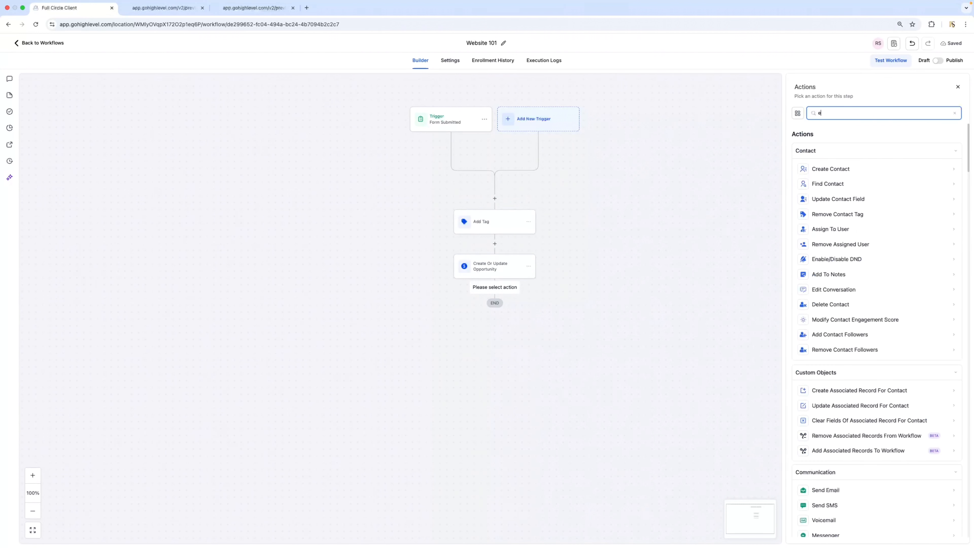
{"action": "type", "text": "ma"}
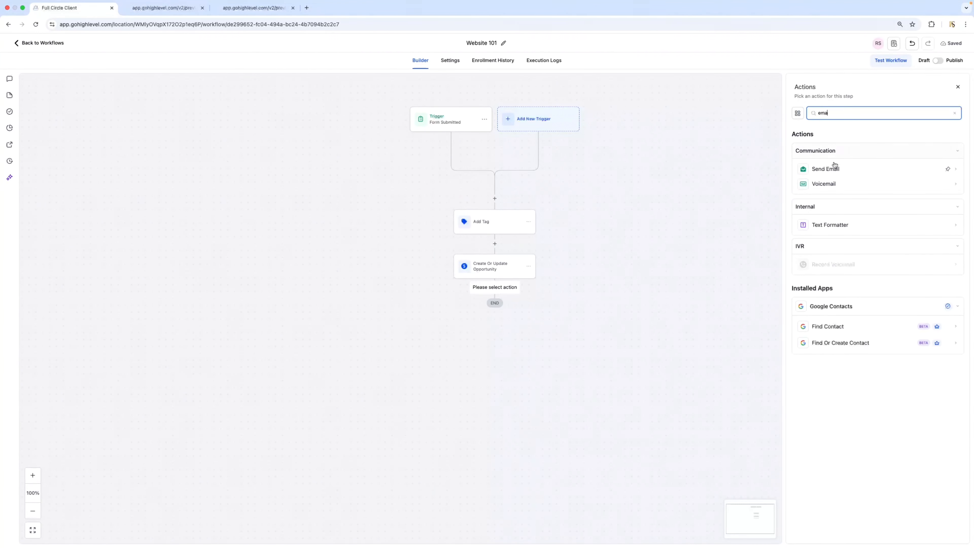
{"action": "left_click", "coordinate": [825, 169]}
- Set the From Name of the email action to the sender's website domain
{"action": "left_click", "coordinate": [835, 167]}
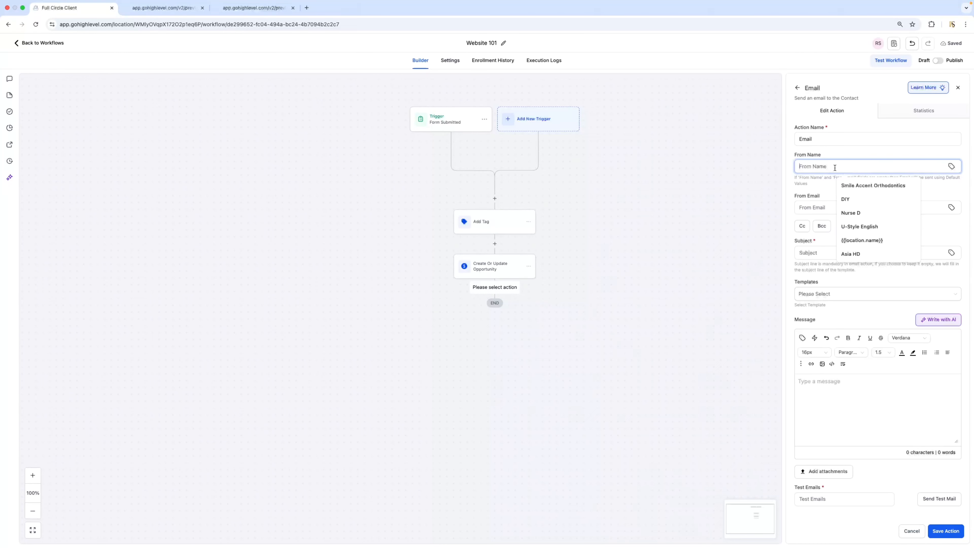
{"action": "left_click", "coordinate": [819, 187]}
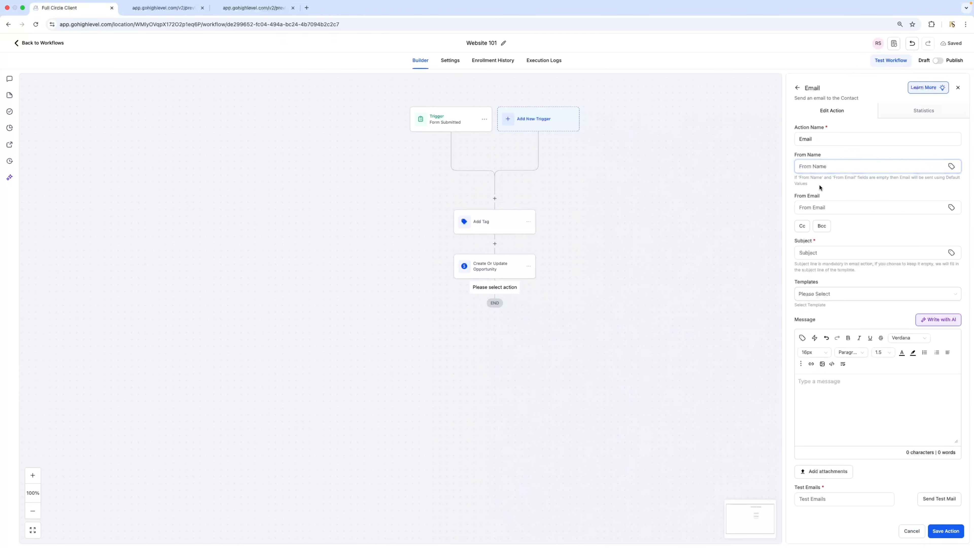
{"action": "left_click", "coordinate": [869, 166]}
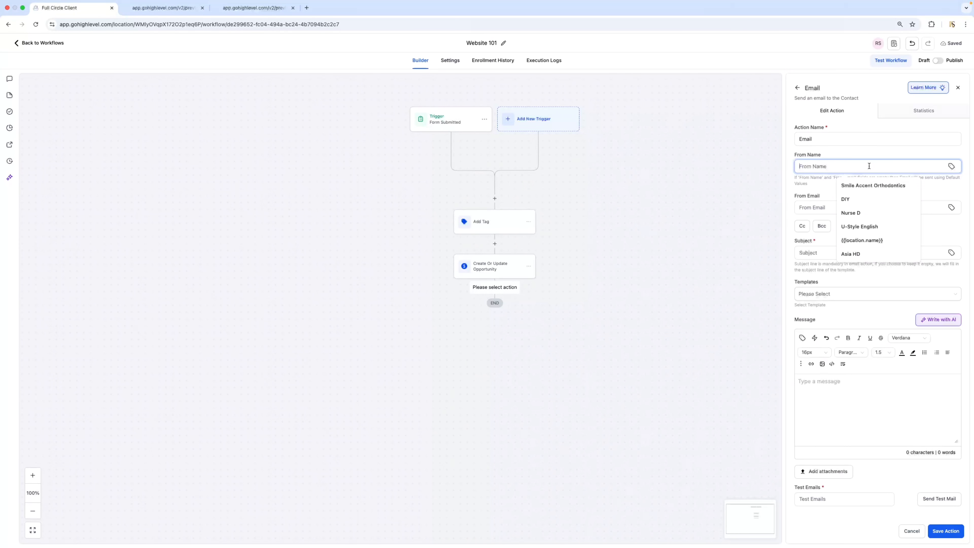
{"action": "type", "text": "Raja"}
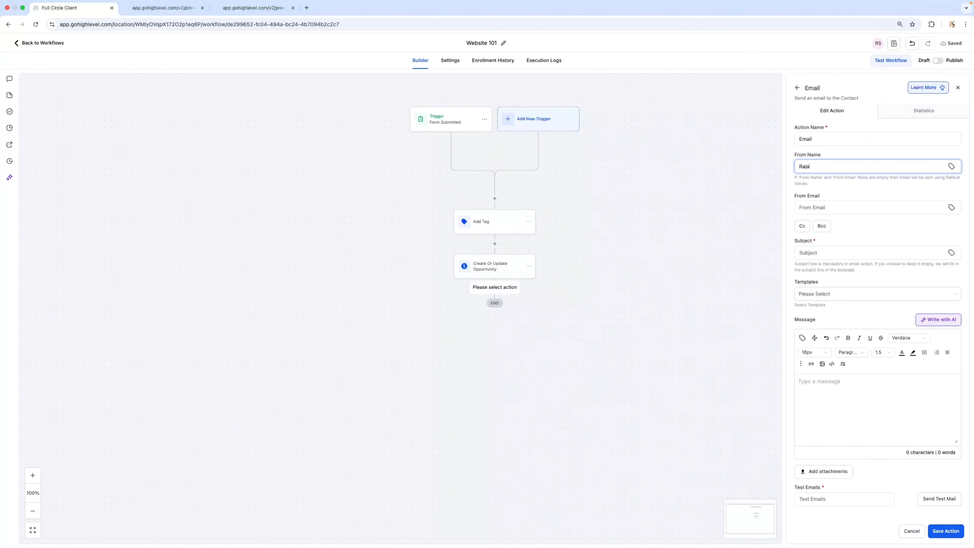
{"action": "type", "text": ".com"}
{"action": "left_click", "coordinate": [874, 182]}
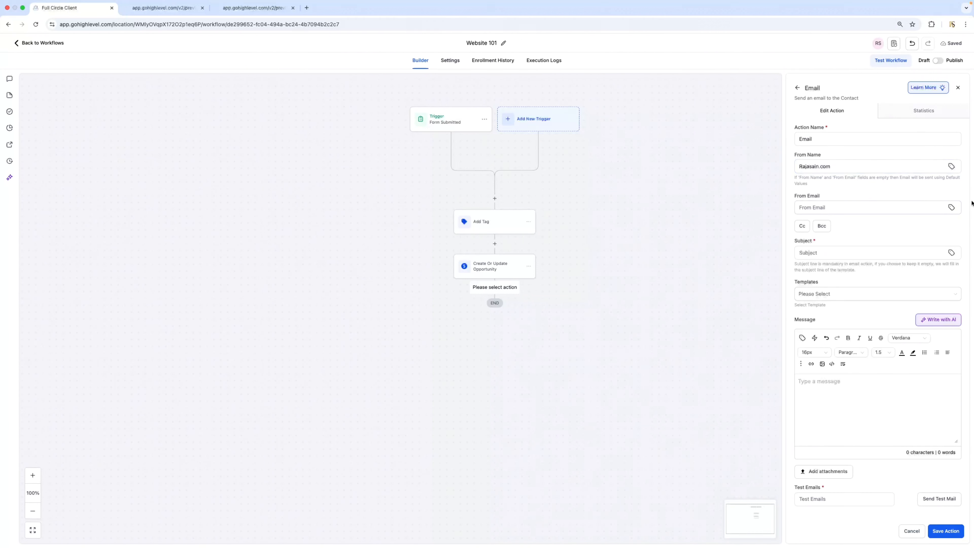
- Enter the sender's email address as the From Email and give the email the subject "Hey There!"
{"action": "left_click", "coordinate": [878, 207]}
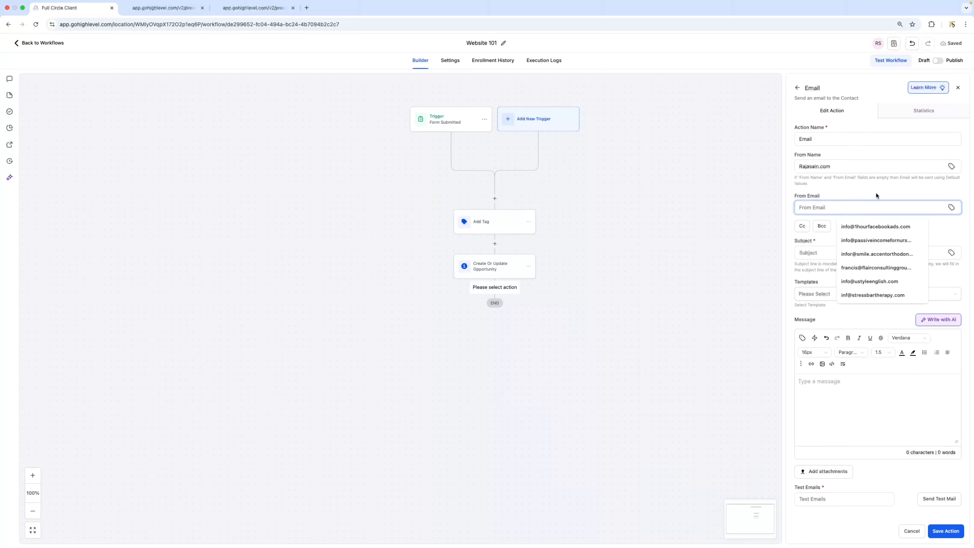
{"action": "left_click", "coordinate": [878, 267]}
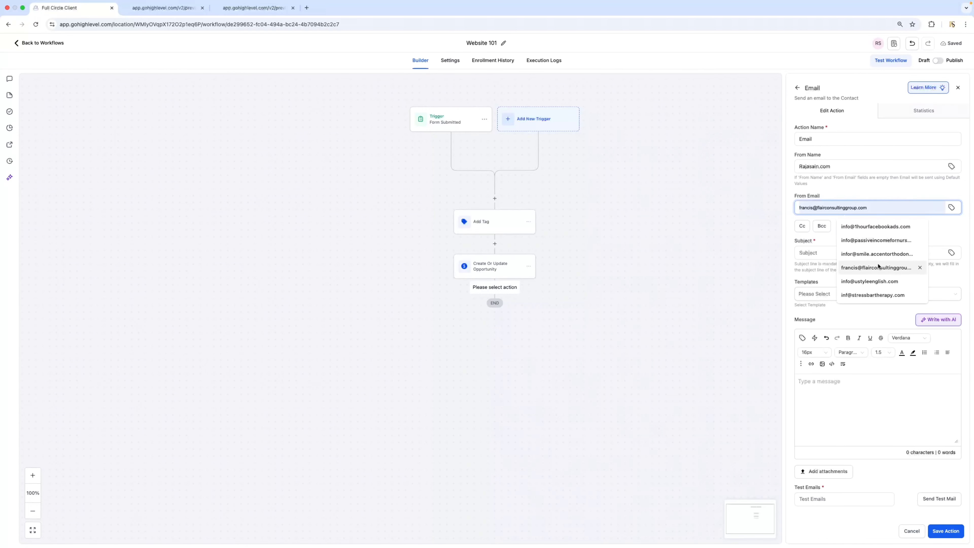
{"action": "left_click", "coordinate": [888, 194]}
{"action": "left_click", "coordinate": [854, 252]}
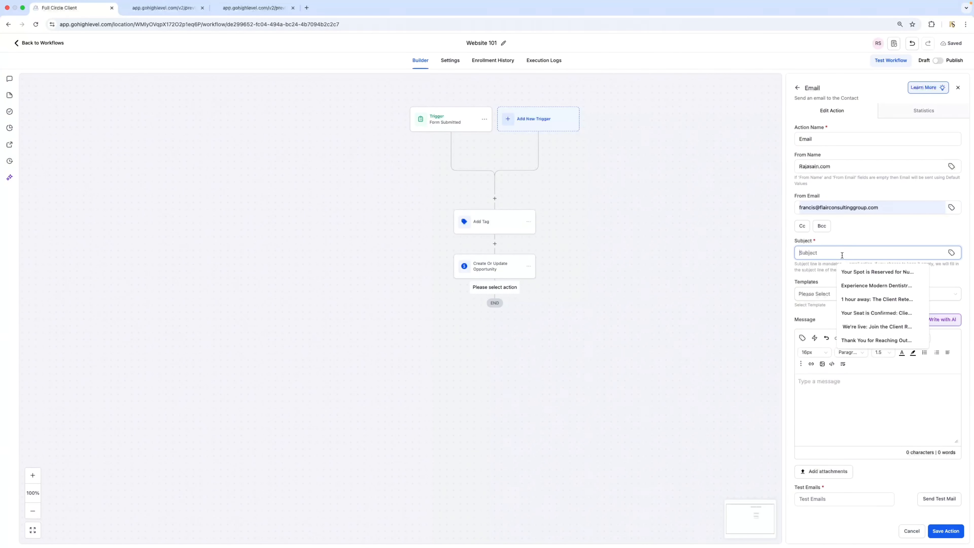
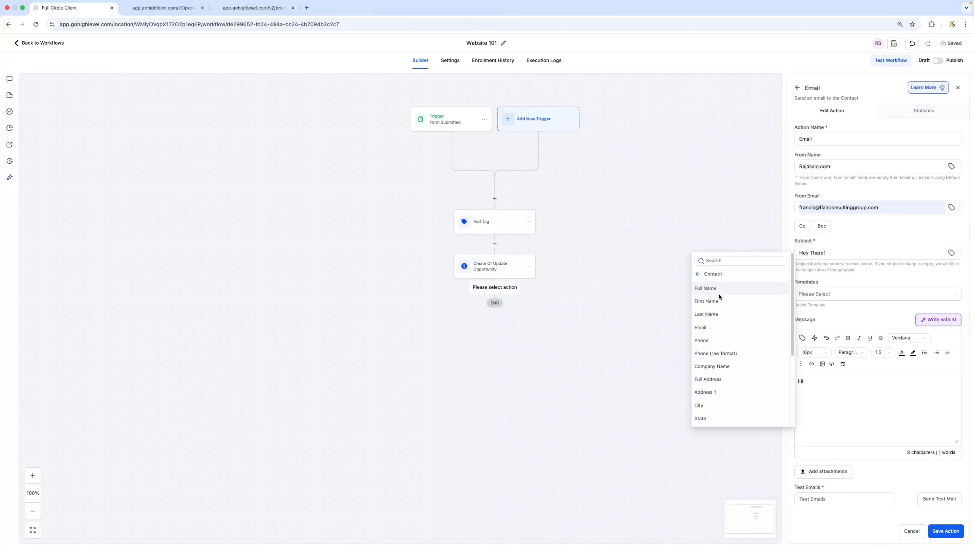
- Start the email message with the greeting "Hi {{contact.first_name}}," using the contact's First Name custom value
{"action": "left_click", "coordinate": [710, 304]}
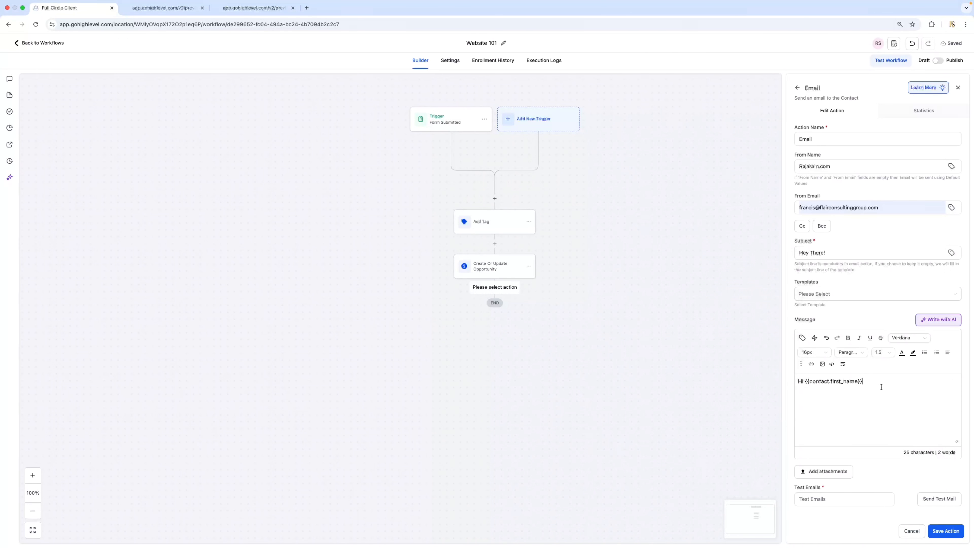
{"action": "type", "text": ","}
{"action": "key", "text": "Return"}
- Write "Thanks for filling the form and soon one of our team member will reach out!" plus a sign-off, and save the email action
{"action": "key", "text": "Caps_Lock"}
{"action": "type", "text": "W"}
{"action": "type", "text": "e"}
{"action": "key", "text": "BackSpace"}
{"action": "key", "text": "BackSpace"}
{"action": "key", "text": "Caps_Lock"}
{"action": "type", "text": "T"}
{"action": "key", "text": "Caps_Lock"}
{"action": "type", "text": "hanks for filling the form and soon one of"}
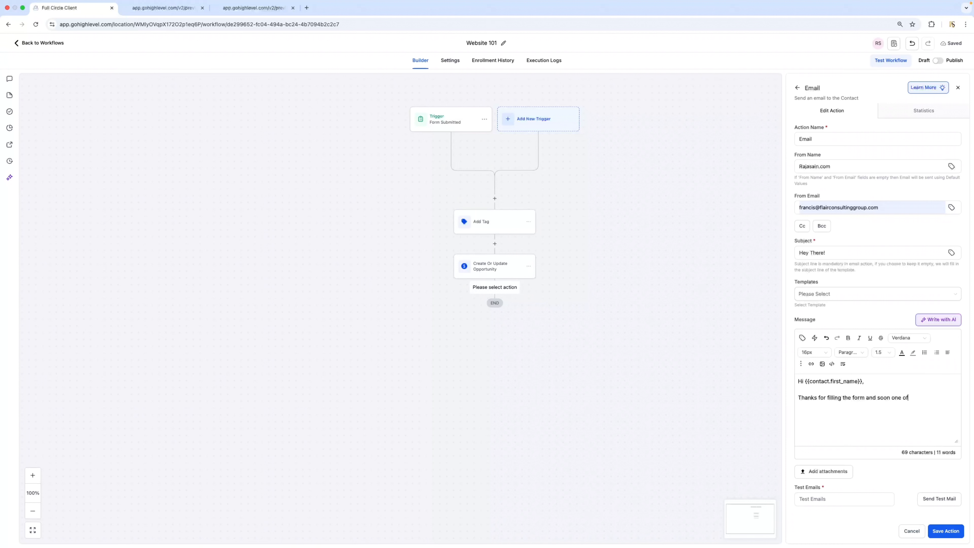
{"action": "type", "text": " our team member will reach"}
{"action": "key", "text": "BackSpace"}
{"action": "key", "text": "BackSpace"}
{"action": "type", "text": "t to"}
{"action": "key", "text": "BackSpace"}
{"action": "key", "text": "BackSpace"}
{"action": "key", "text": "BackSpace"}
{"action": "key", "text": "BackSpace"}
{"action": "type", "text": "ou"}
{"action": "left_click", "coordinate": [946, 530]}
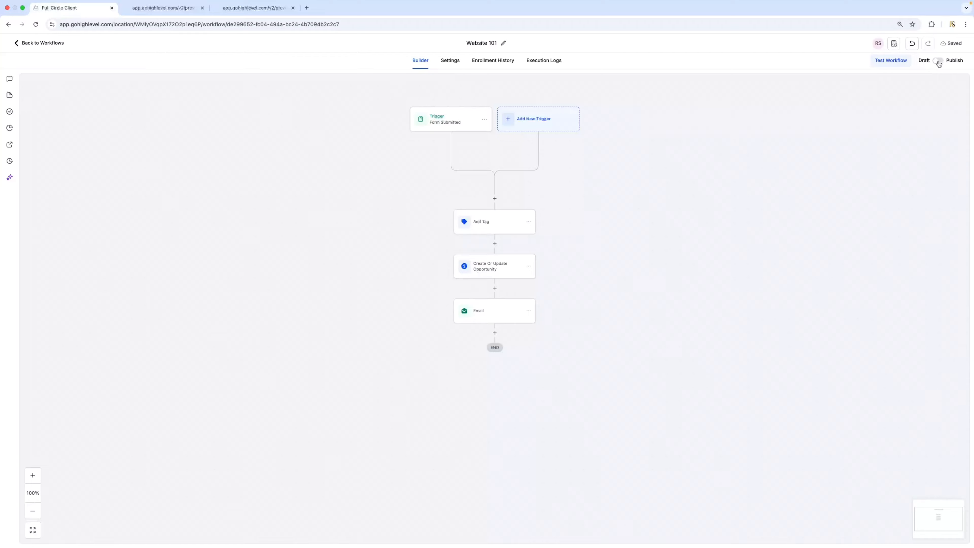
- Switch the Website 101 workflow from Draft to Publish and save it
{"action": "left_click", "coordinate": [939, 61]}
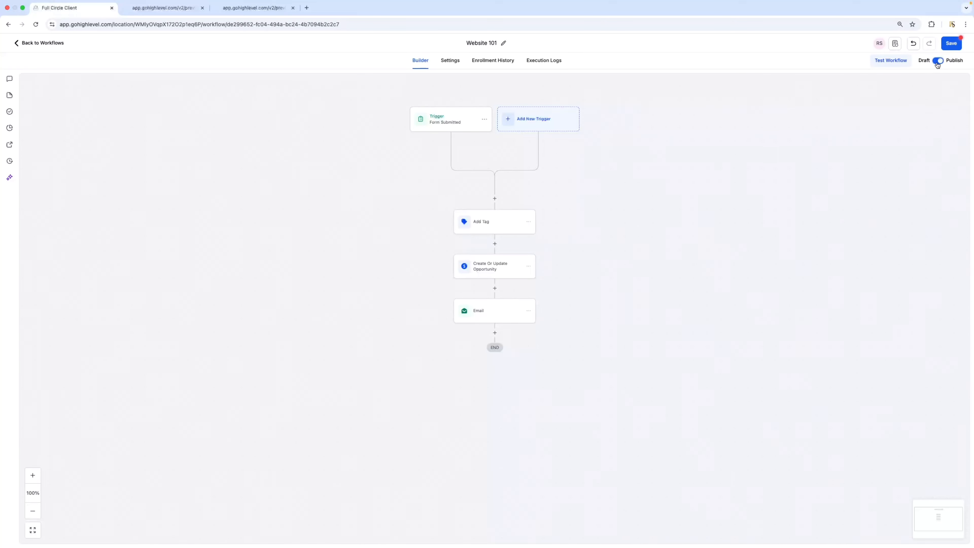
{"action": "left_click", "coordinate": [938, 63]}
{"action": "left_click", "coordinate": [938, 63]}
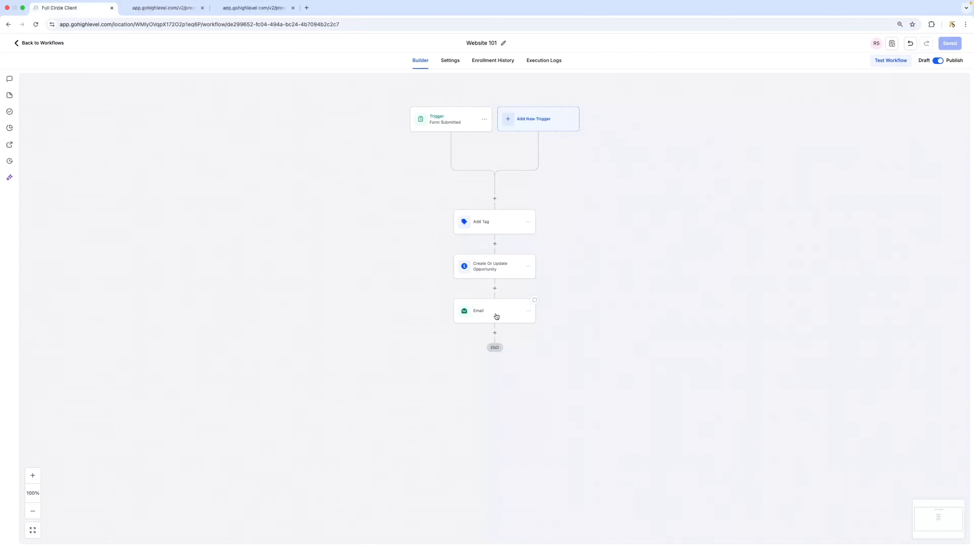
- Leave the workflow builder and open a preview of the Contact page of Business Grow Website
{"action": "left_click", "coordinate": [59, 45]}
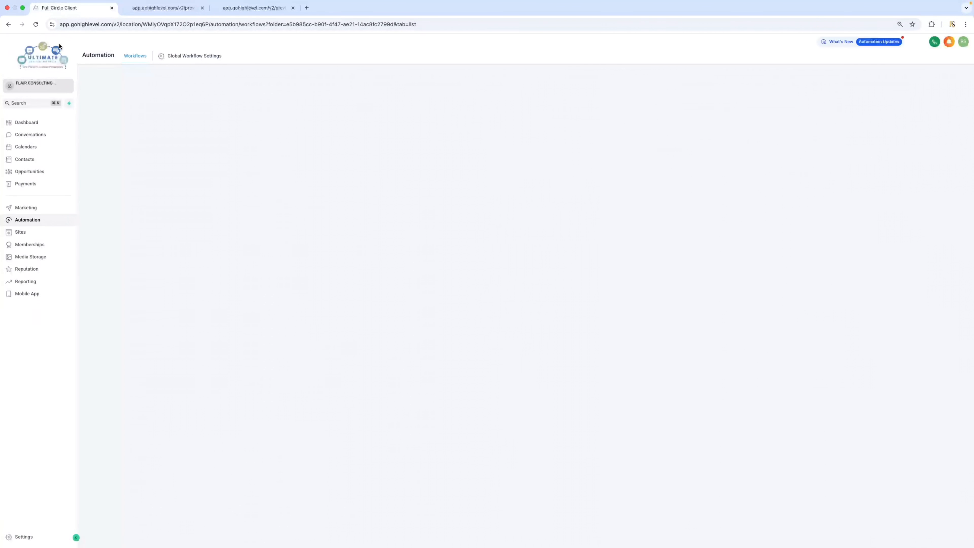
{"action": "left_click", "coordinate": [20, 232]}
{"action": "left_click", "coordinate": [140, 56]}
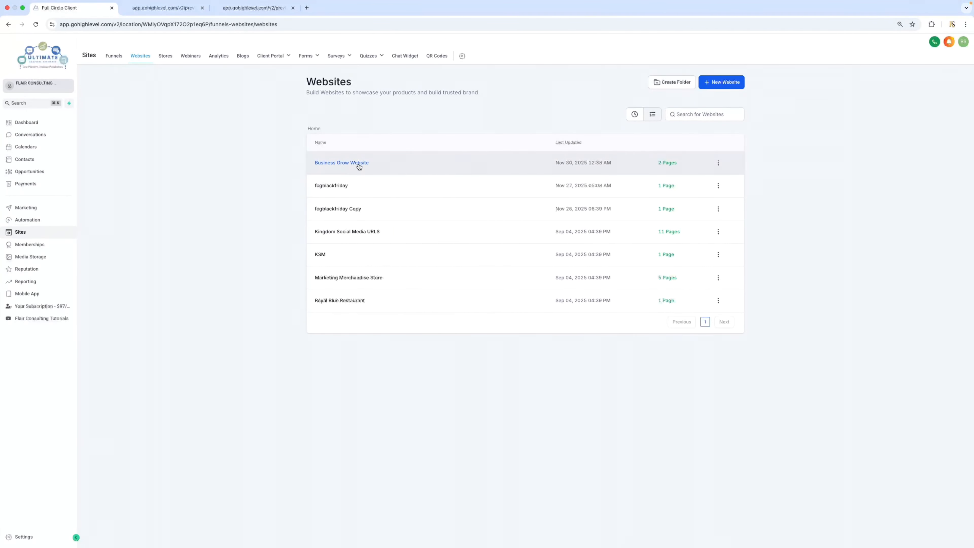
{"action": "left_click", "coordinate": [352, 164]}
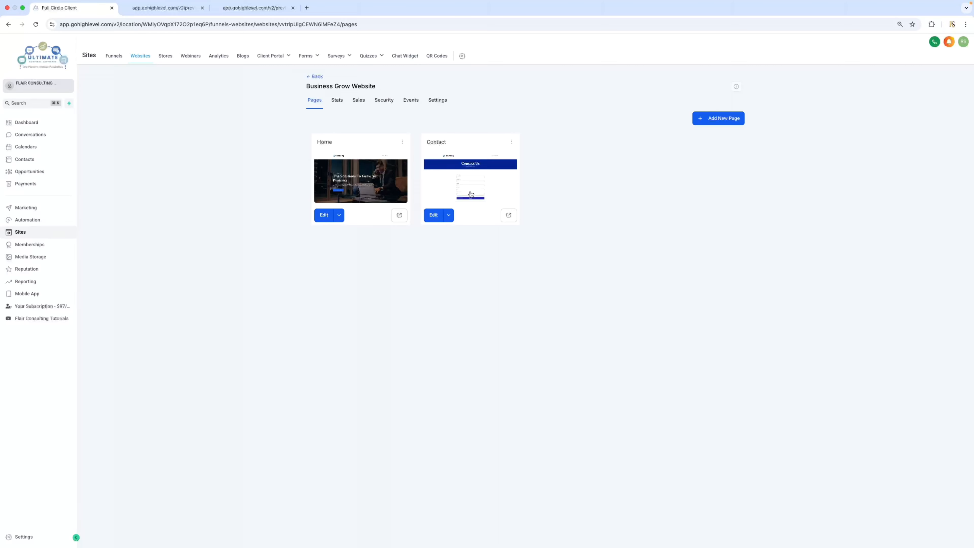
{"action": "left_click", "coordinate": [510, 216]}
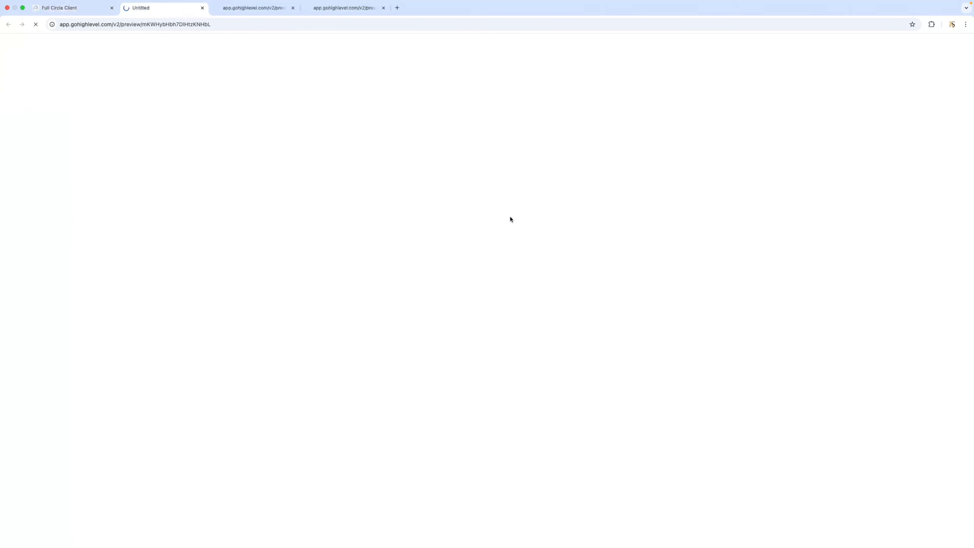
- Fill the contact form with the test contact's name, phone and email and a message asking for help building a website, and submit it
{"action": "left_click", "coordinate": [487, 209]}
{"action": "left_click", "coordinate": [434, 227]}
{"action": "left_click", "coordinate": [487, 331]}
{"action": "type", "text": "Hi i need Rah"}
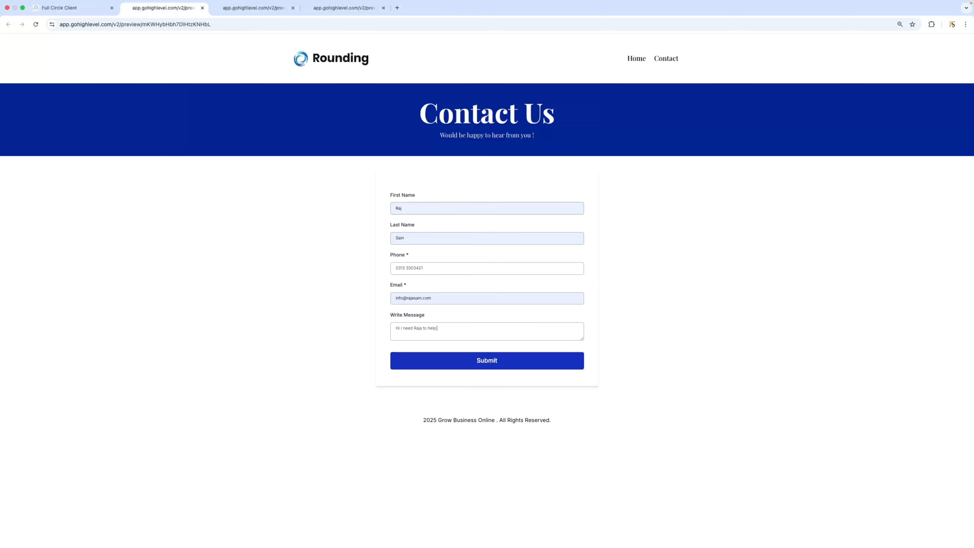
{"action": "type", "text": "me tyo build a website or lanmd"}
{"action": "left_click", "coordinate": [497, 364]}
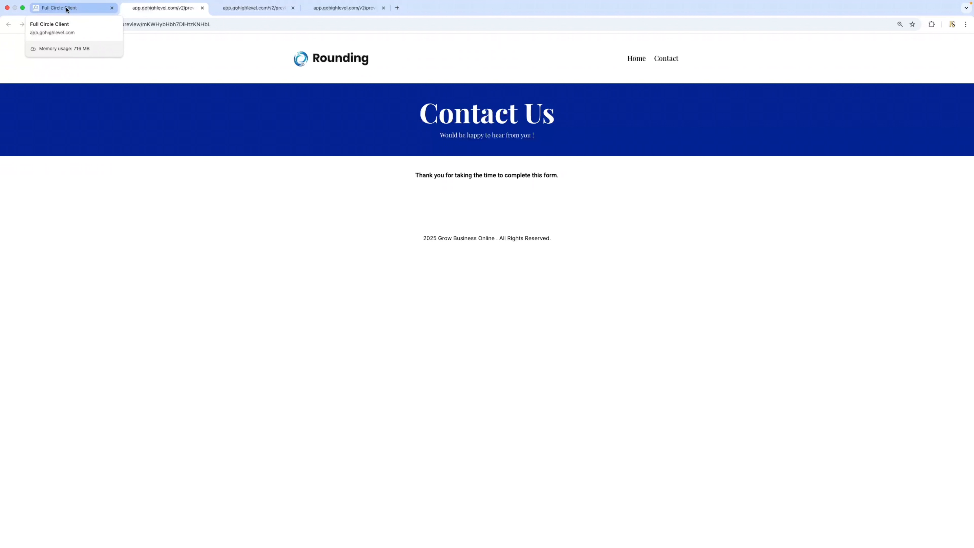
- Check the Website101 pipeline in Opportunities for the test submission, and check the contact's tags in Contacts
{"action": "left_click", "coordinate": [75, 10]}
{"action": "left_click", "coordinate": [29, 171]}
{"action": "left_click", "coordinate": [129, 77]}
{"action": "type", "text": "web"}
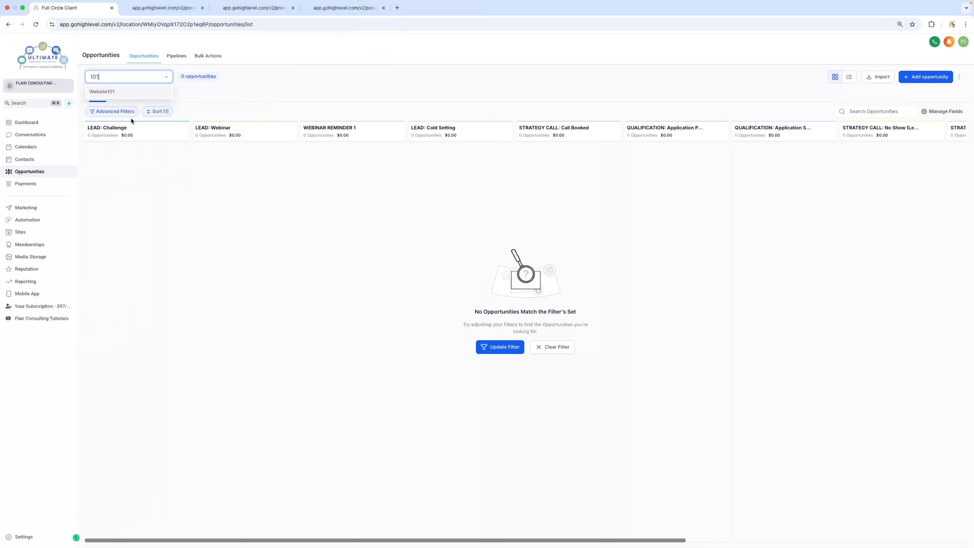
{"action": "left_click", "coordinate": [117, 91]}
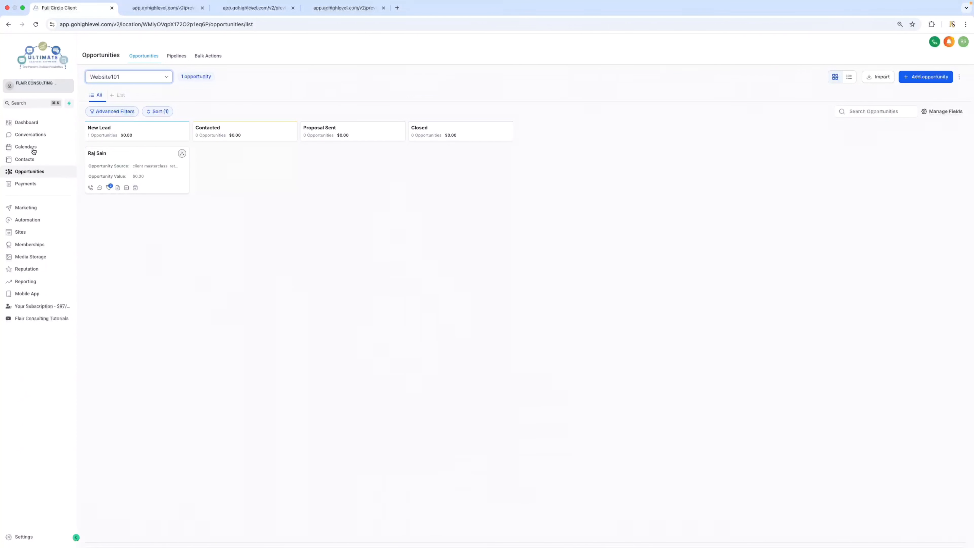
{"action": "left_click", "coordinate": [33, 162]}
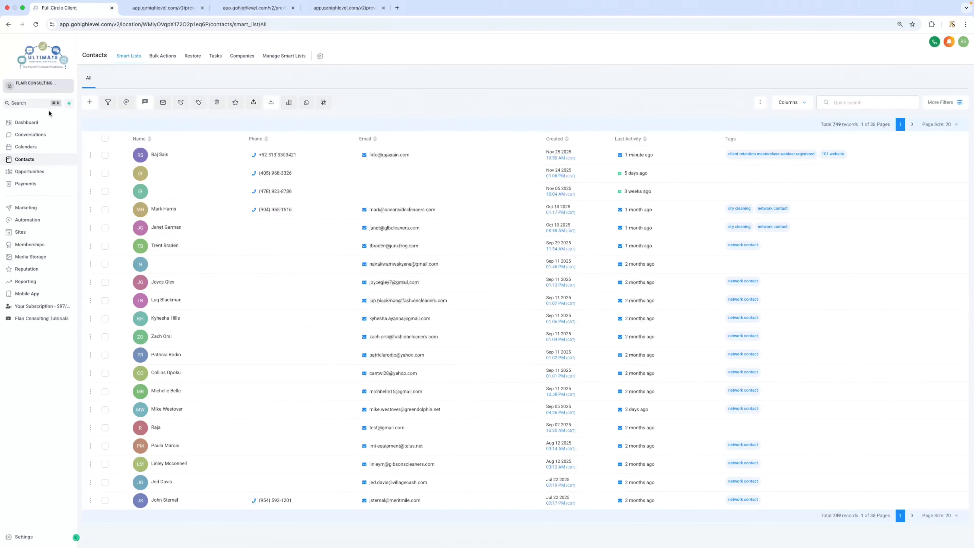
- Switch to the Mail app, read the "Hey There!" email in the test contact's inbox, and put the mail window away
{"action": "left_click", "coordinate": [22, 8]}
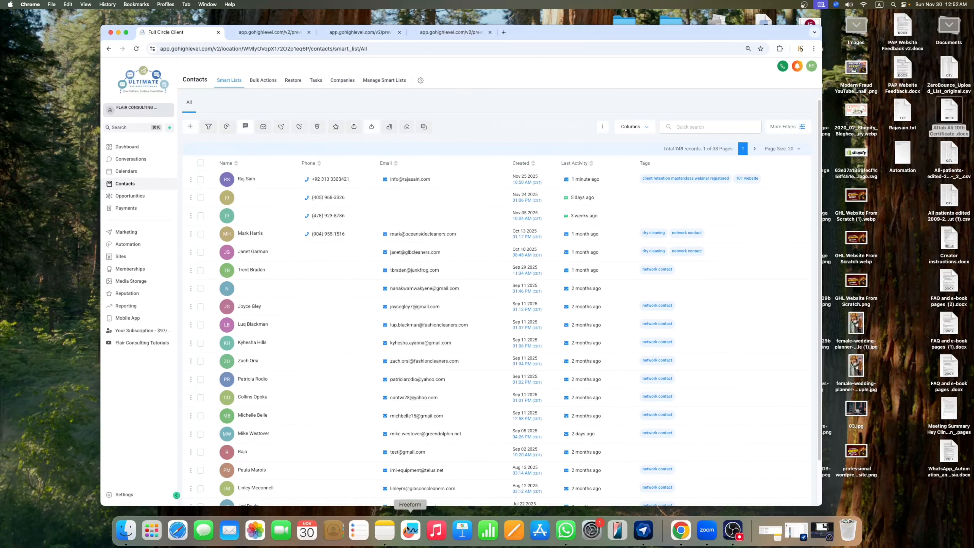
{"action": "left_click", "coordinate": [230, 530]}
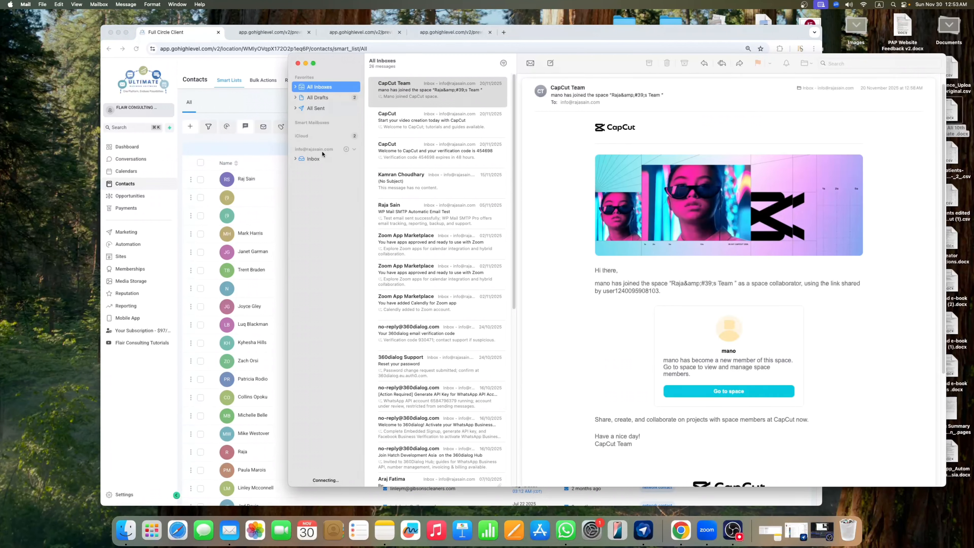
{"action": "left_click", "coordinate": [346, 158]}
{"action": "scroll", "coordinate": [441, 159], "scroll_direction": "up", "scroll_amount": 10}
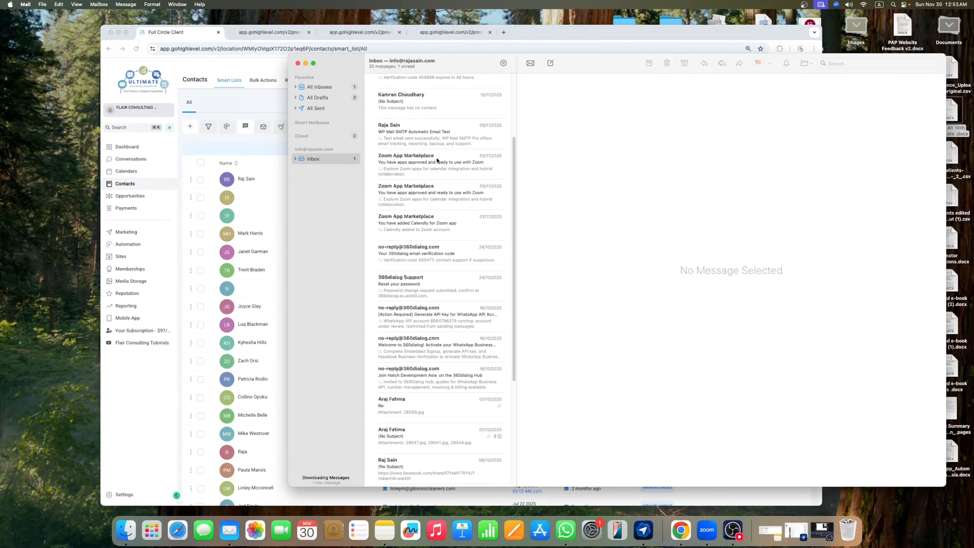
{"action": "left_click", "coordinate": [435, 100]}
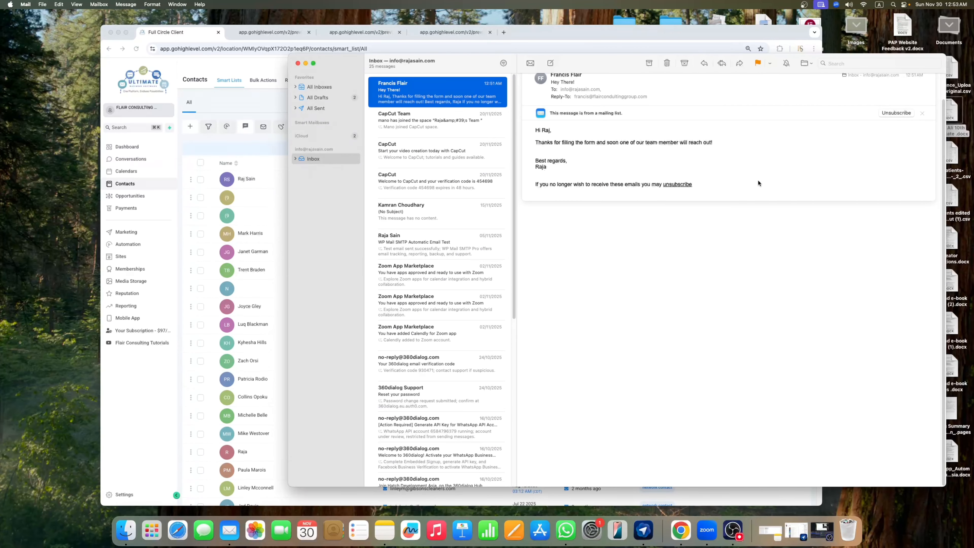
{"action": "left_click", "coordinate": [127, 147]}
{"action": "left_click", "coordinate": [844, 176]}
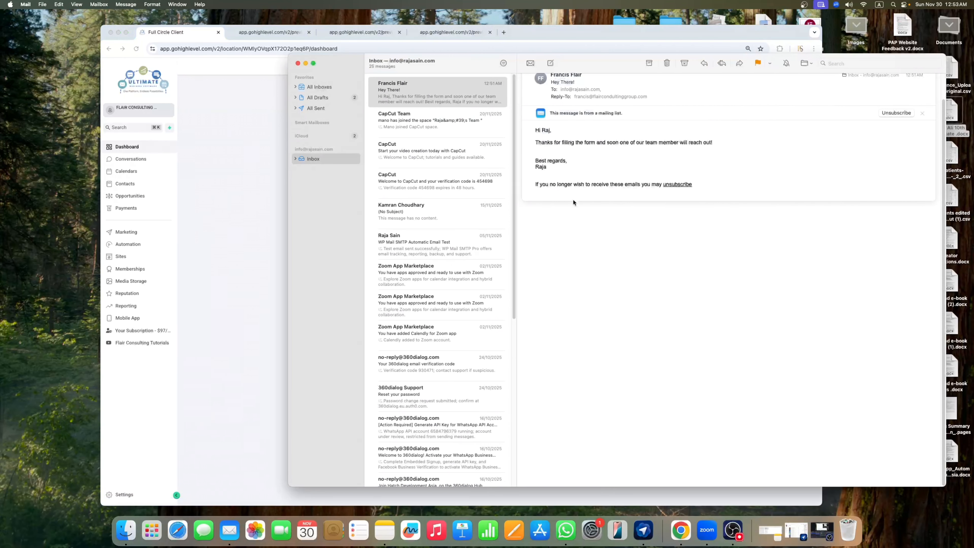
{"action": "left_click", "coordinate": [305, 63]}
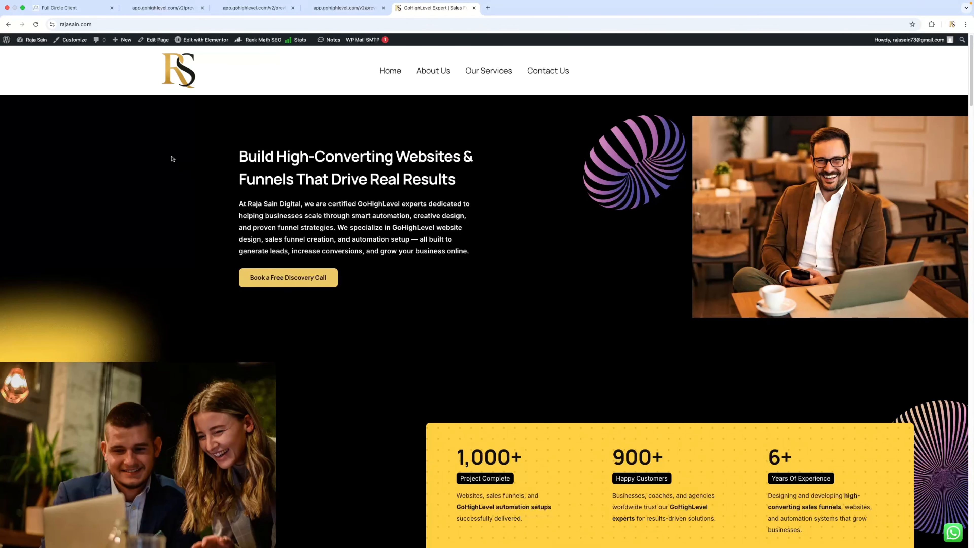
- Examine the web agency's homepage, including its services, working process, portfolio and client reviews
{"action": "scroll", "coordinate": [376, 261], "scroll_direction": "down", "scroll_amount": 20}
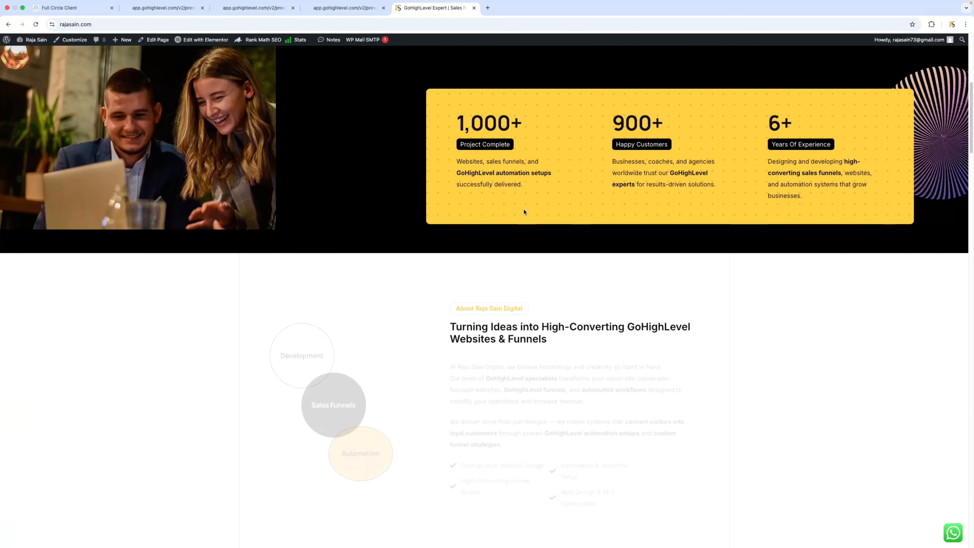
{"action": "scroll", "coordinate": [524, 206], "scroll_direction": "down", "scroll_amount": 15}
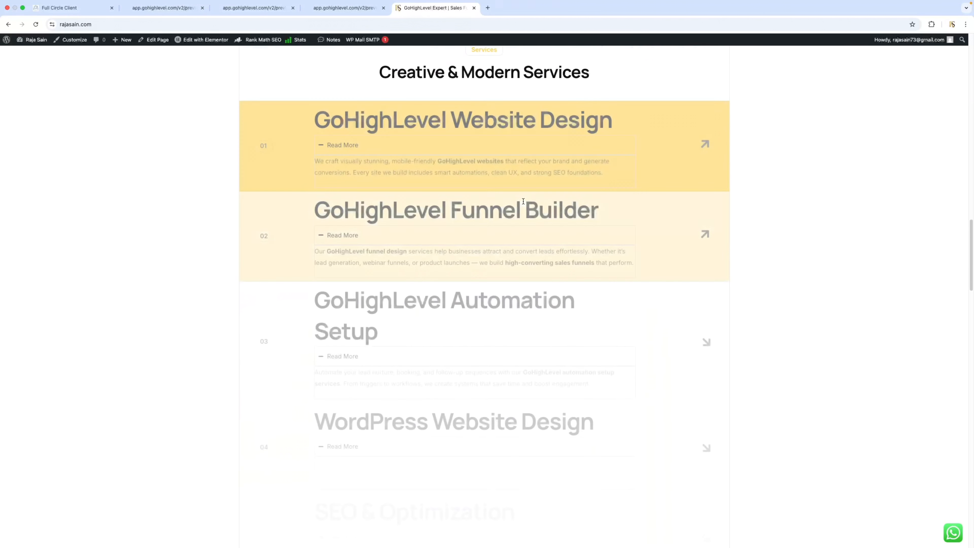
{"action": "scroll", "coordinate": [524, 204], "scroll_direction": "up", "scroll_amount": 7}
{"action": "scroll", "coordinate": [523, 199], "scroll_direction": "down", "scroll_amount": 15}
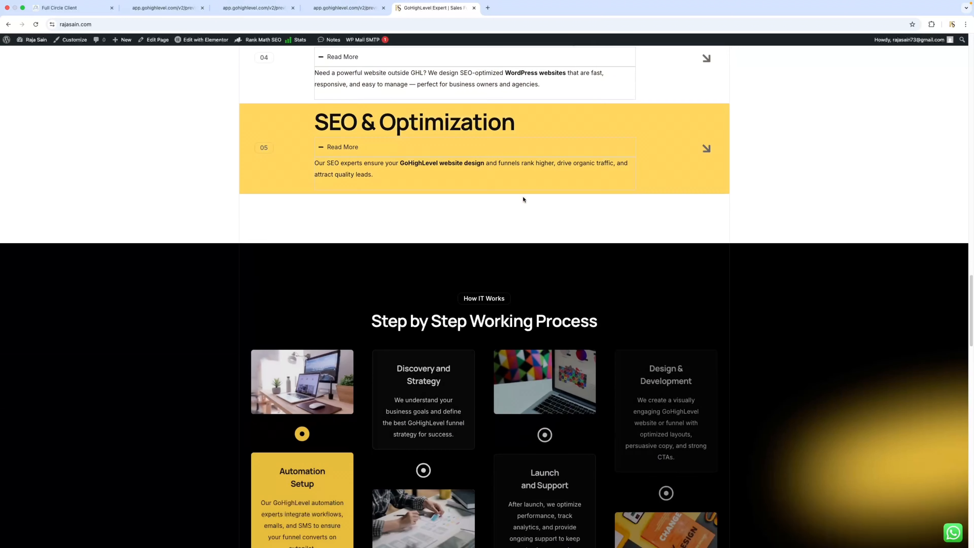
{"action": "scroll", "coordinate": [430, 238], "scroll_direction": "down", "scroll_amount": 1}
{"action": "scroll", "coordinate": [297, 205], "scroll_direction": "down", "scroll_amount": 7}
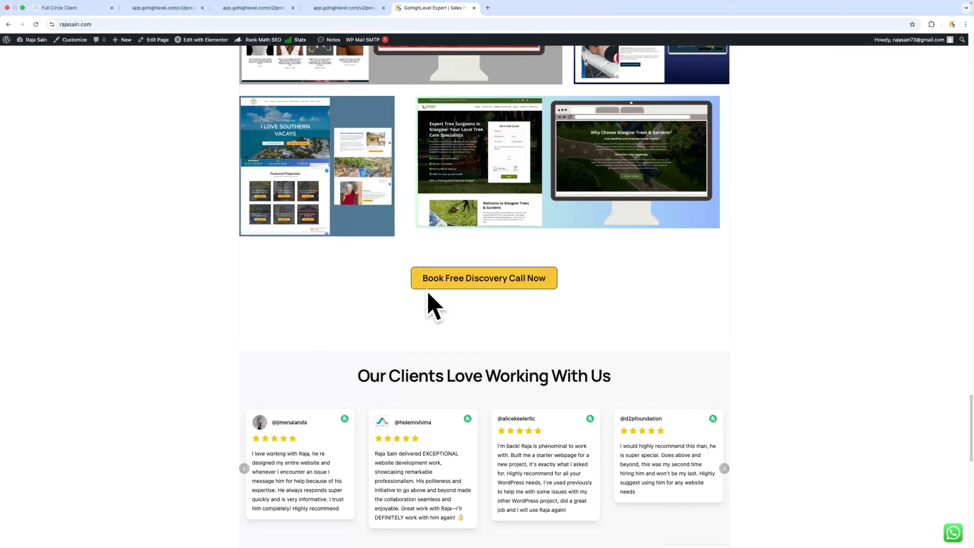
{"action": "scroll", "coordinate": [533, 265], "scroll_direction": "down", "scroll_amount": 7}
{"action": "scroll", "coordinate": [533, 266], "scroll_direction": "up", "scroll_amount": 6}
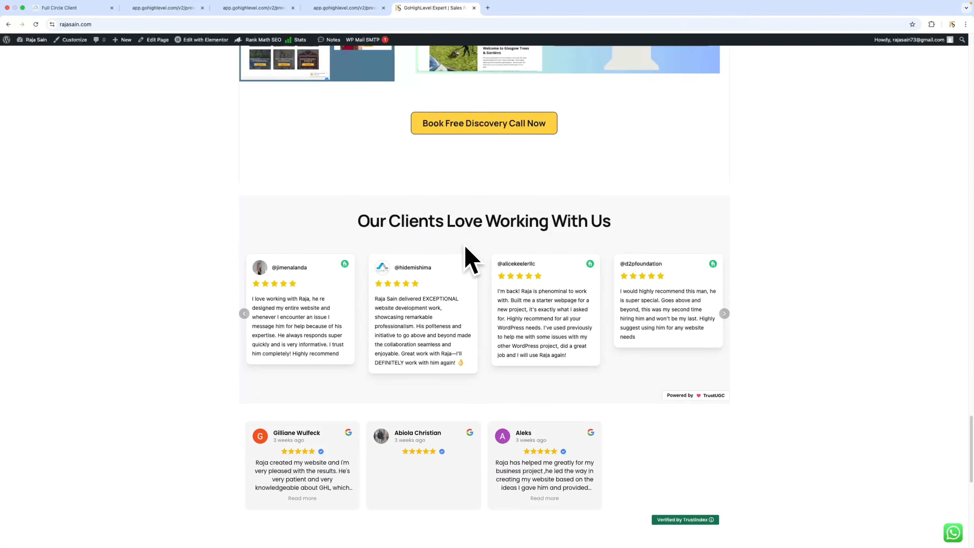
{"action": "scroll", "coordinate": [509, 229], "scroll_direction": "down", "scroll_amount": 1}
{"action": "scroll", "coordinate": [510, 229], "scroll_direction": "down", "scroll_amount": 10}
- Open the LinkedIn profile linked from the agency's homepage and return to the GoHighLevel Websites list
{"action": "left_click", "coordinate": [272, 383]}
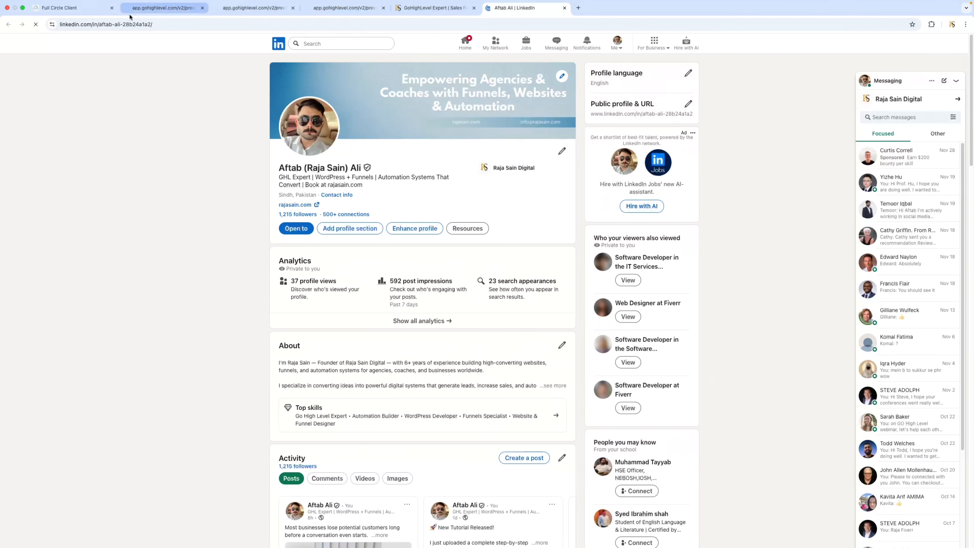
{"action": "left_click", "coordinate": [82, 12]}
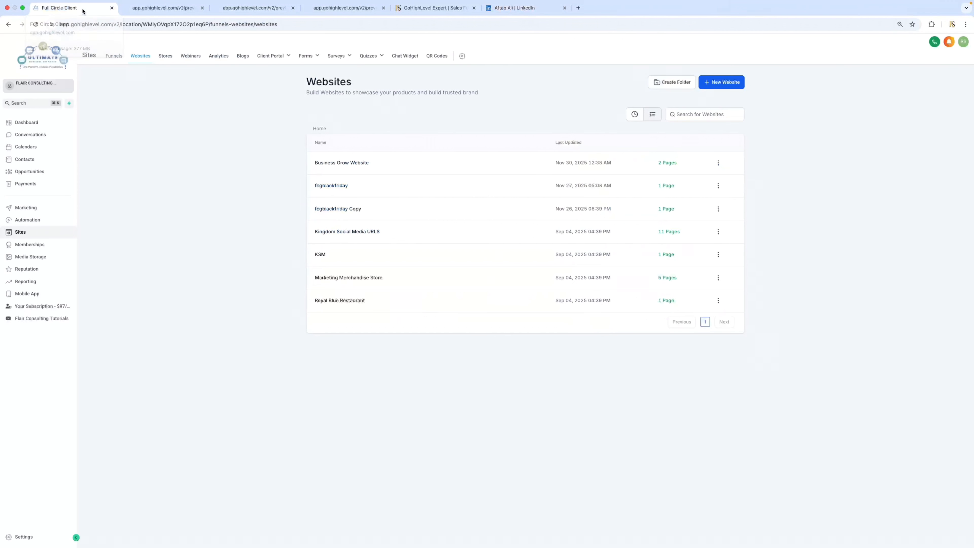